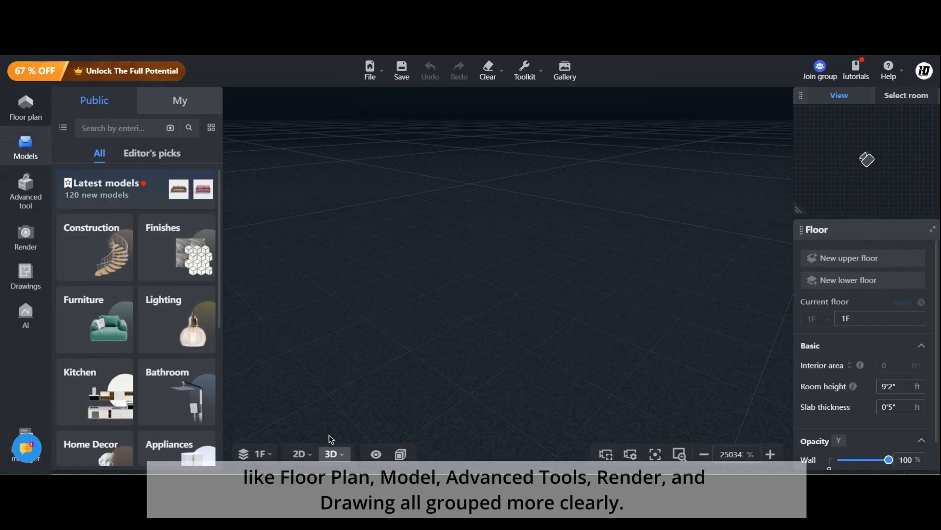
- Examine the floor plan tools for drawing rooms, placing doors and windows, and adding structures, including their available style variants
mouse_move(309, 459)
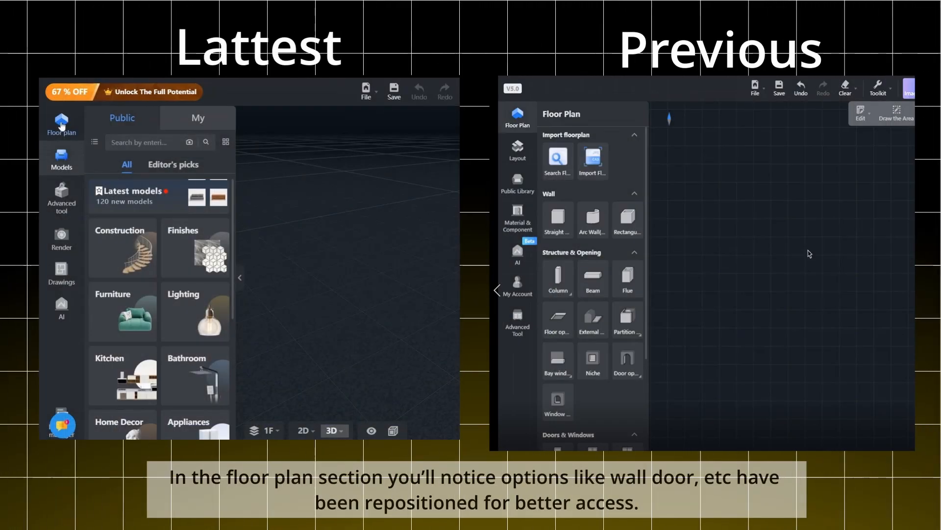
click(26, 106)
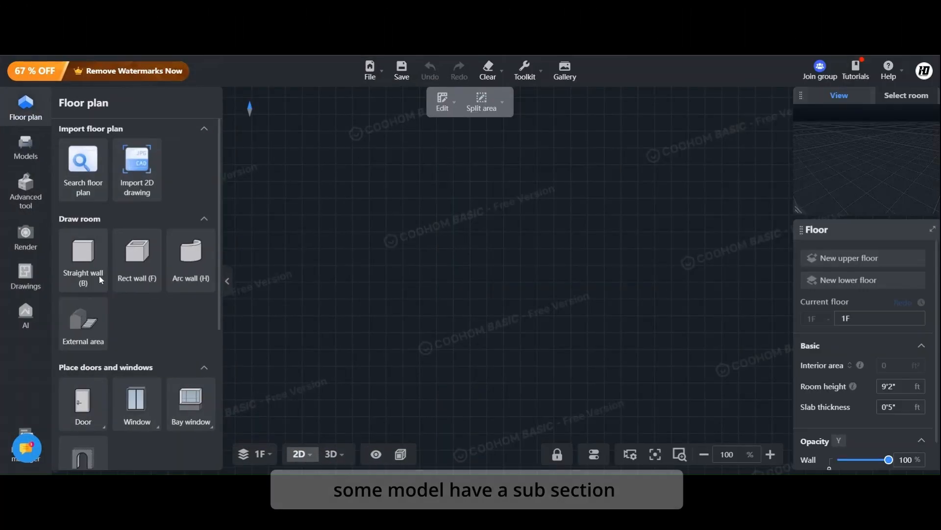
scroll(99, 275, down, 3)
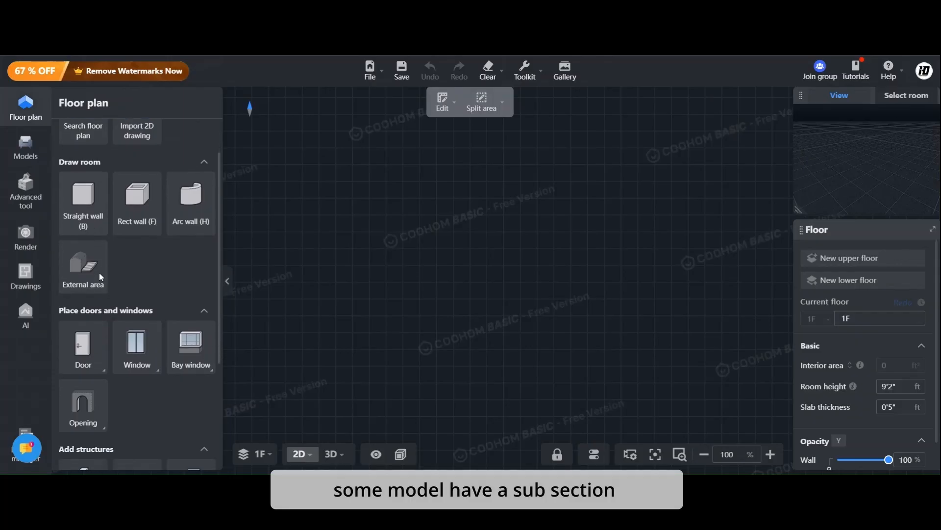
scroll(99, 277, down, 1)
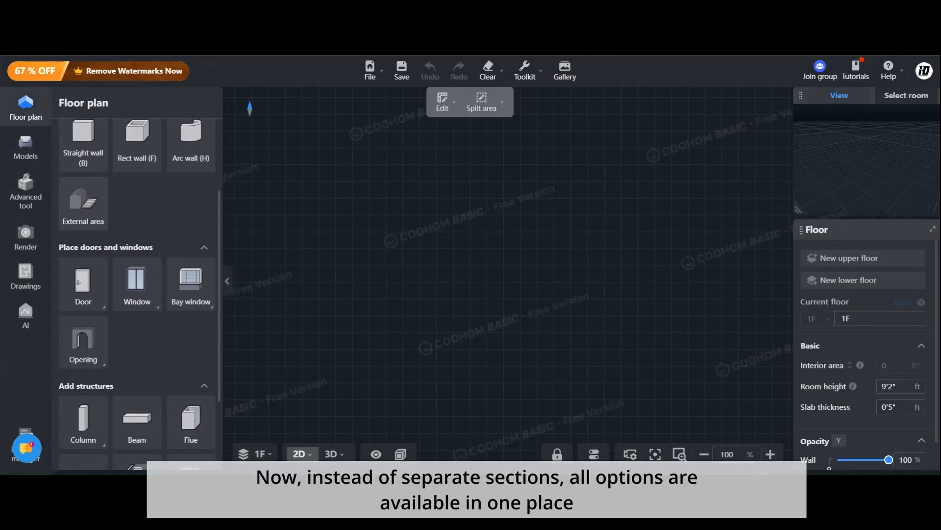
mouse_move(99, 276)
scroll(99, 275, down, 1)
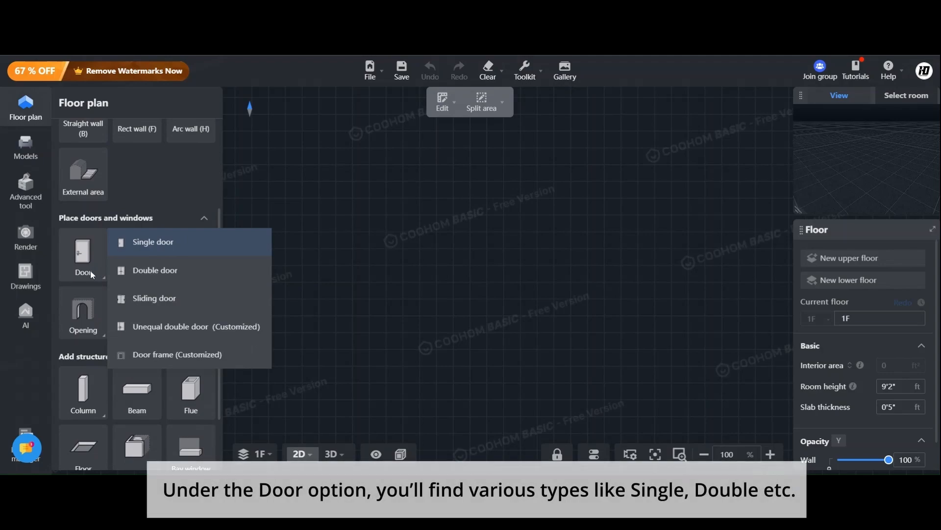
mouse_move(141, 238)
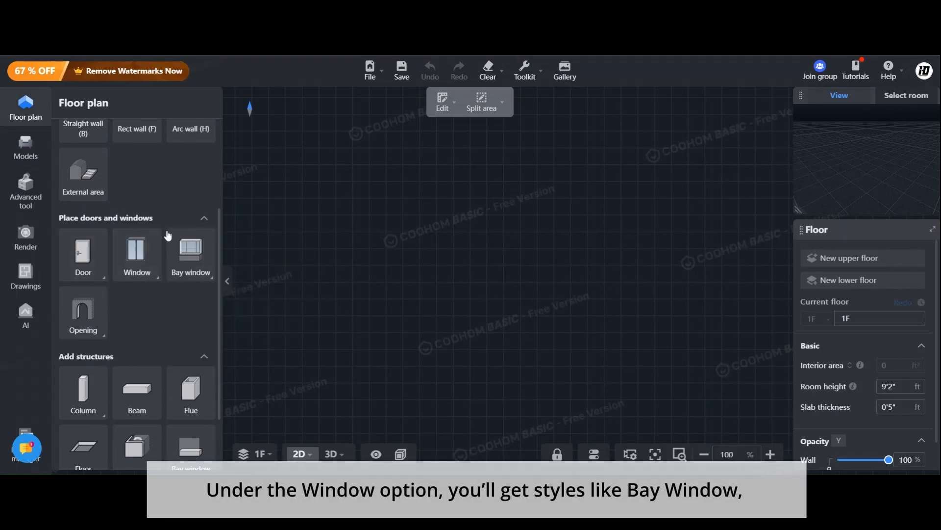
mouse_move(186, 270)
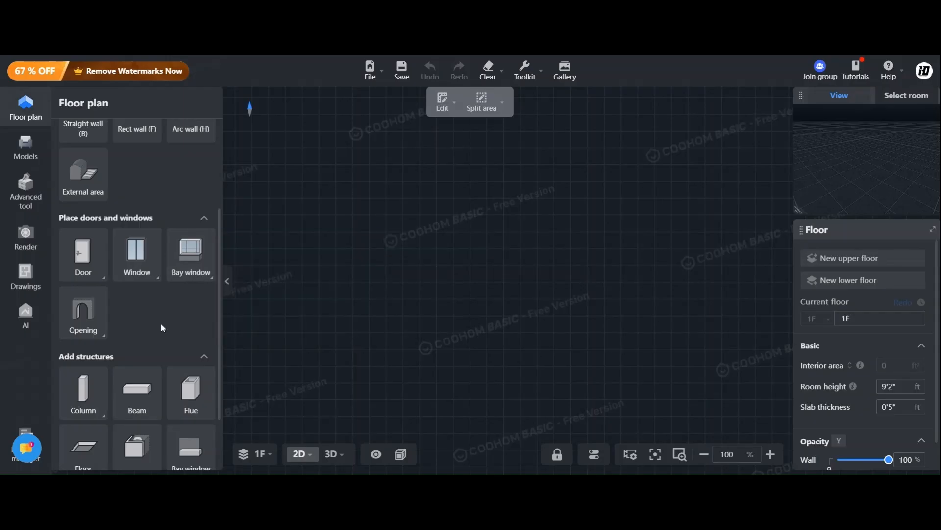
scroll(160, 324, down, 1)
mouse_move(77, 288)
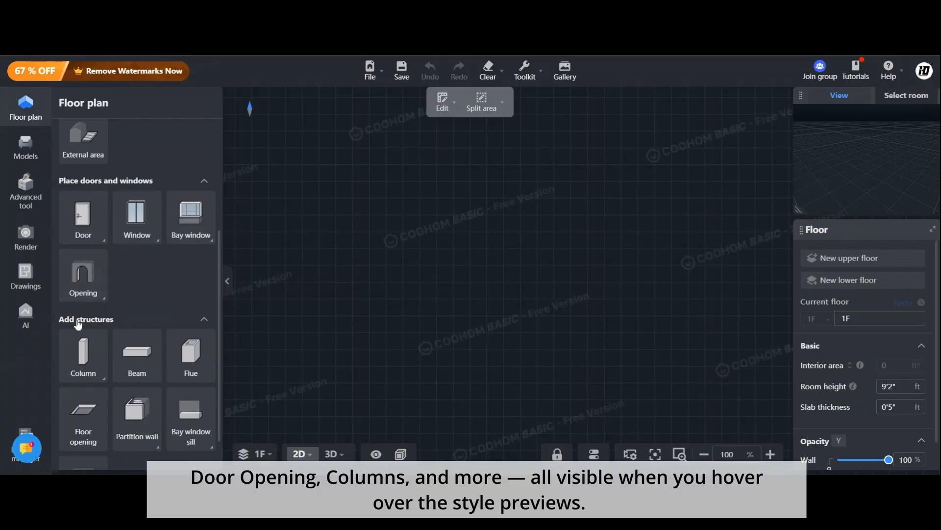
mouse_move(81, 356)
scroll(81, 357, down, 1)
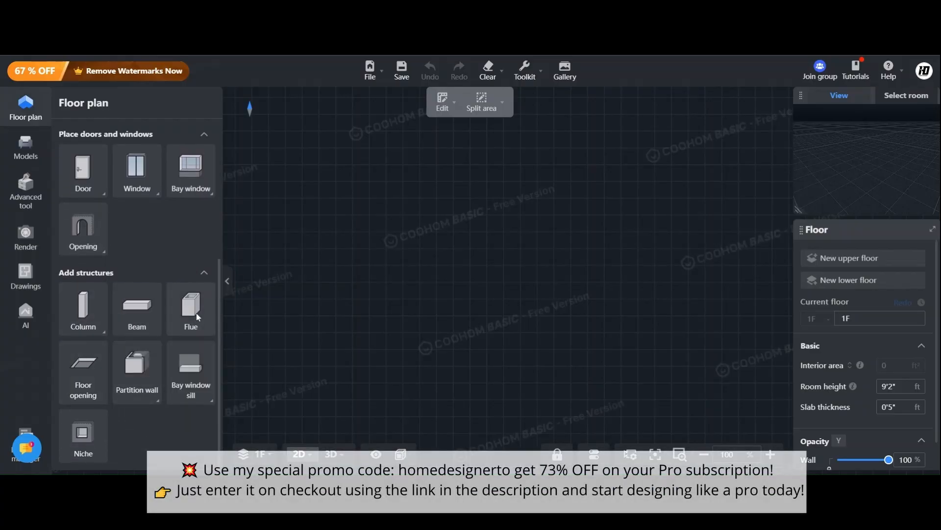
mouse_move(197, 390)
mouse_move(150, 367)
- Look through all the model categories in the public model library
click(27, 150)
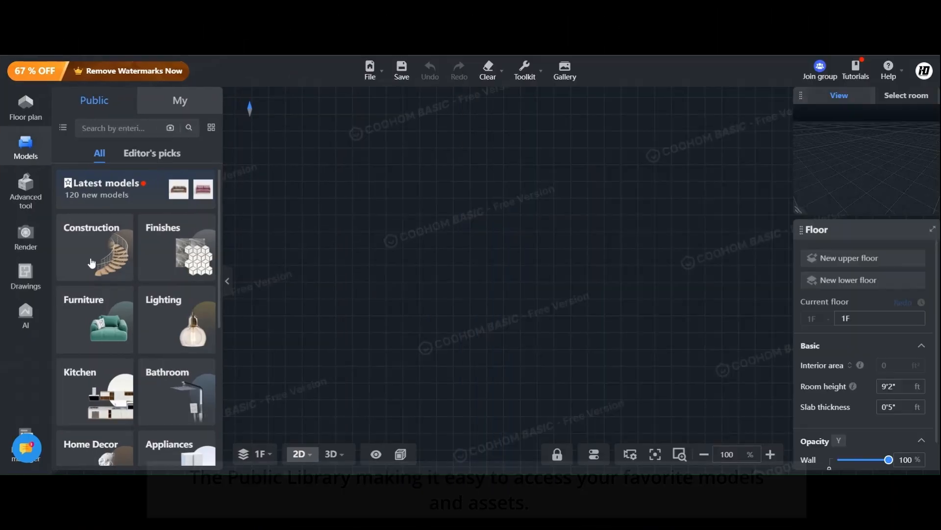
scroll(91, 264, down, 3)
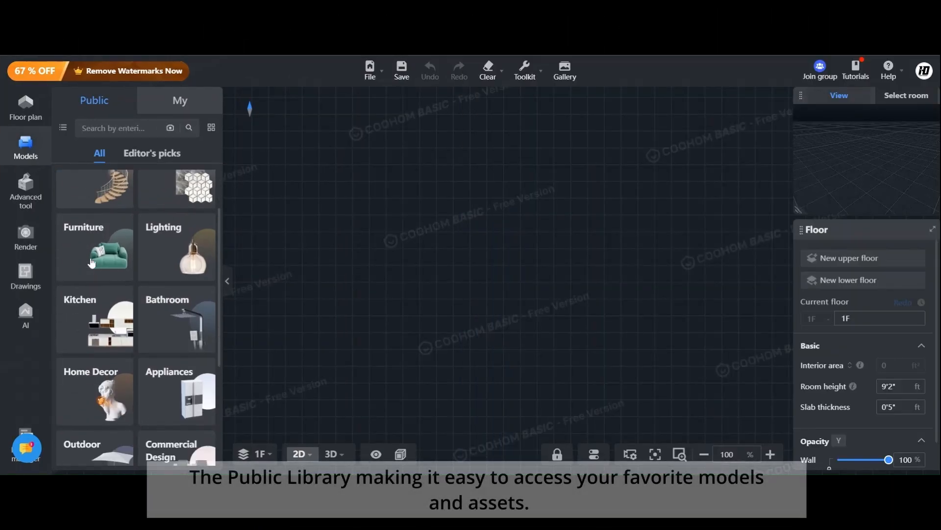
scroll(92, 263, down, 4)
scroll(92, 263, up, 3)
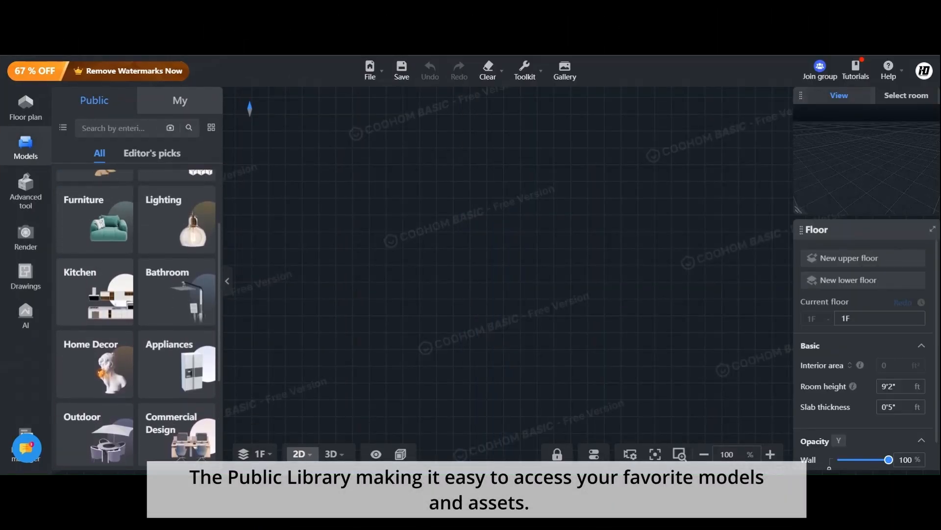
scroll(138, 318, up, 2)
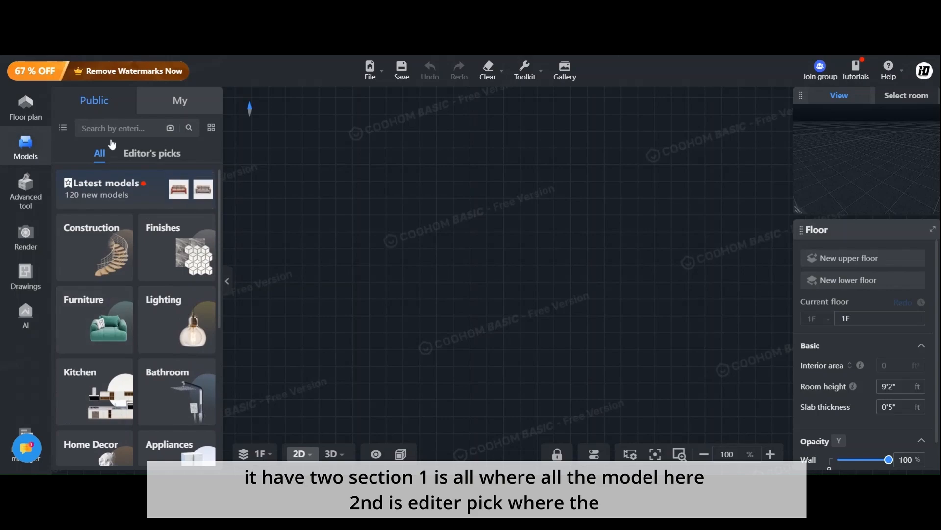
- Browse the Doors & Windows models in the Editor's picks collection and return to its categories
click(145, 154)
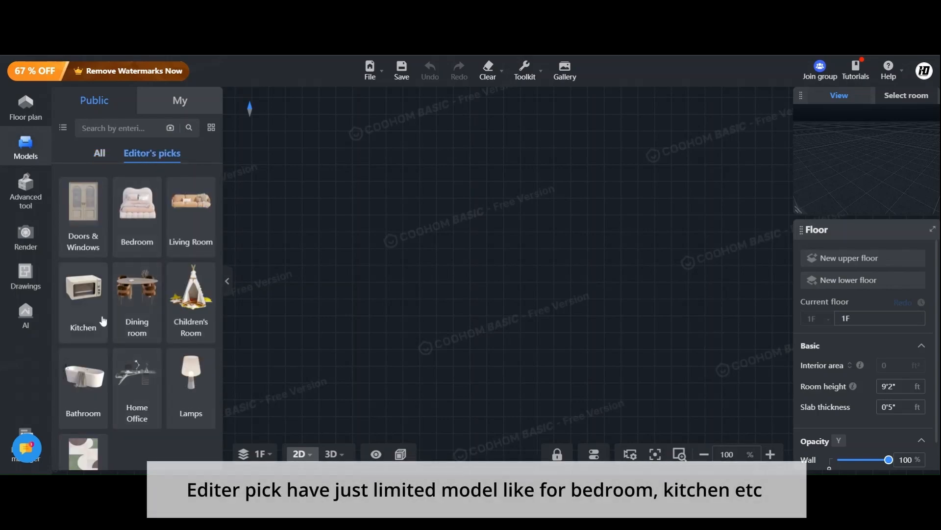
click(85, 244)
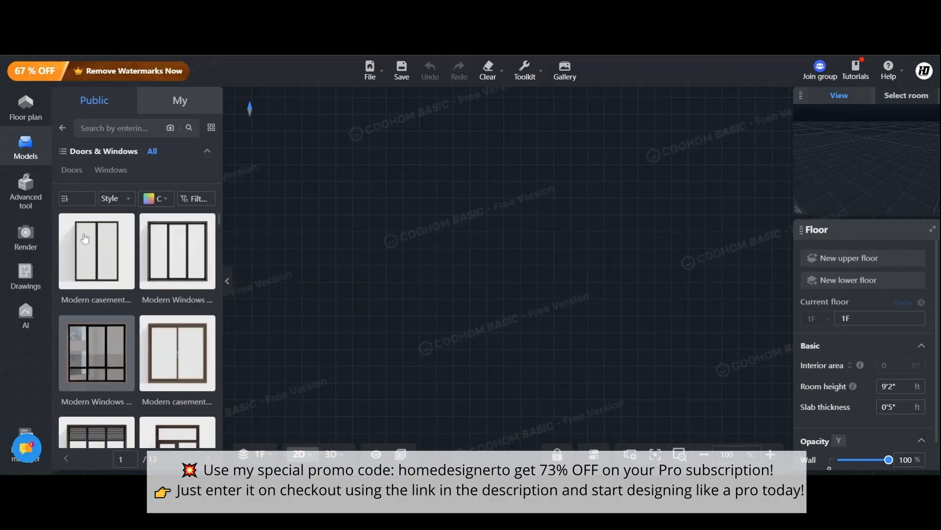
scroll(121, 312, down, 3)
scroll(122, 313, up, 3)
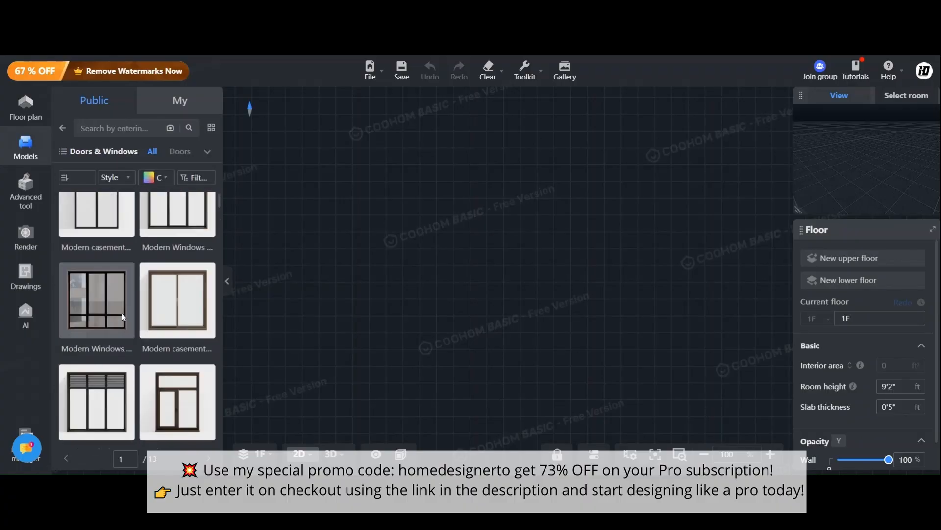
click(63, 129)
- Browse the Bedroom models in the Editor's picks collection and return to its categories
click(134, 206)
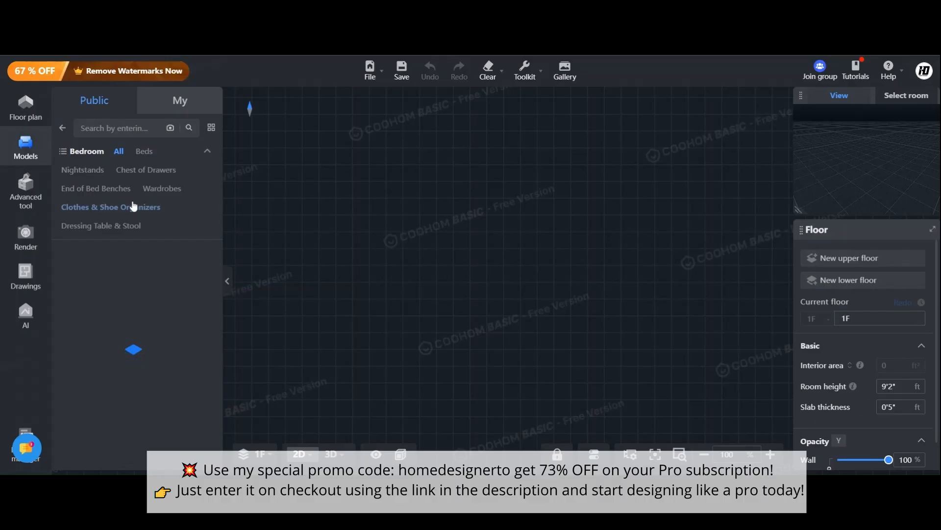
scroll(134, 345, down, 3)
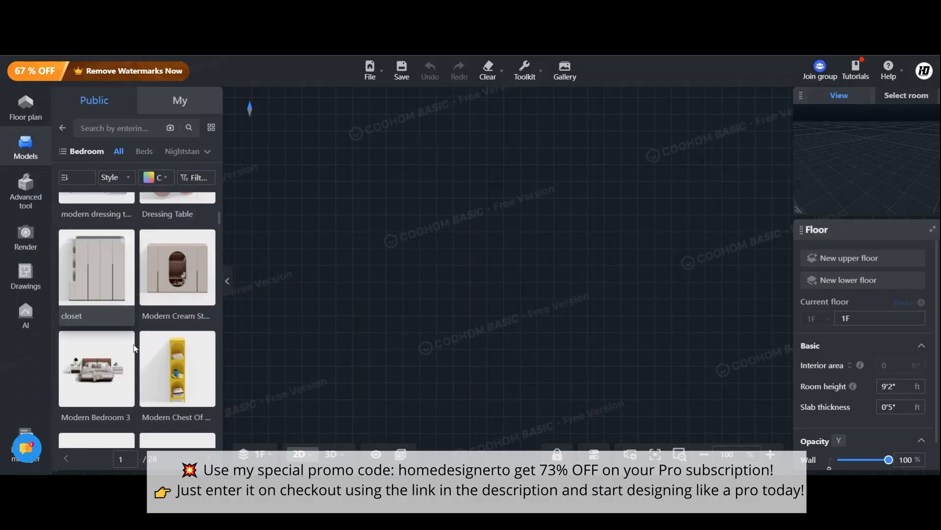
scroll(135, 348, down, 3)
scroll(135, 348, up, 5)
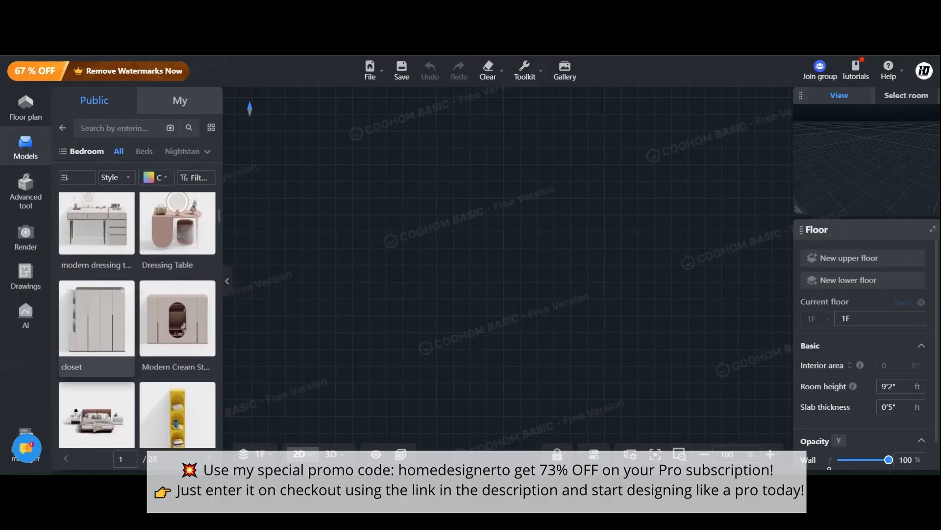
click(63, 130)
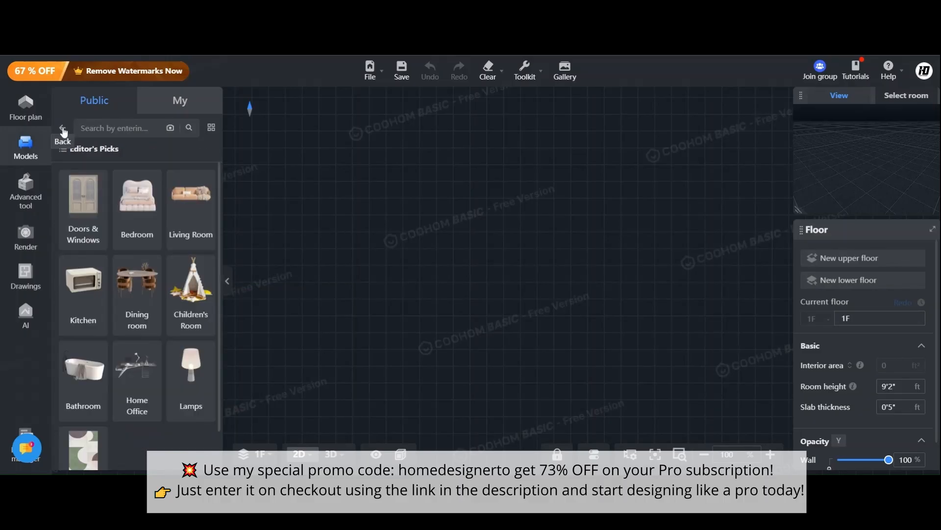
- View the Favorites, Uploads and History sections of the personal model library
click(166, 100)
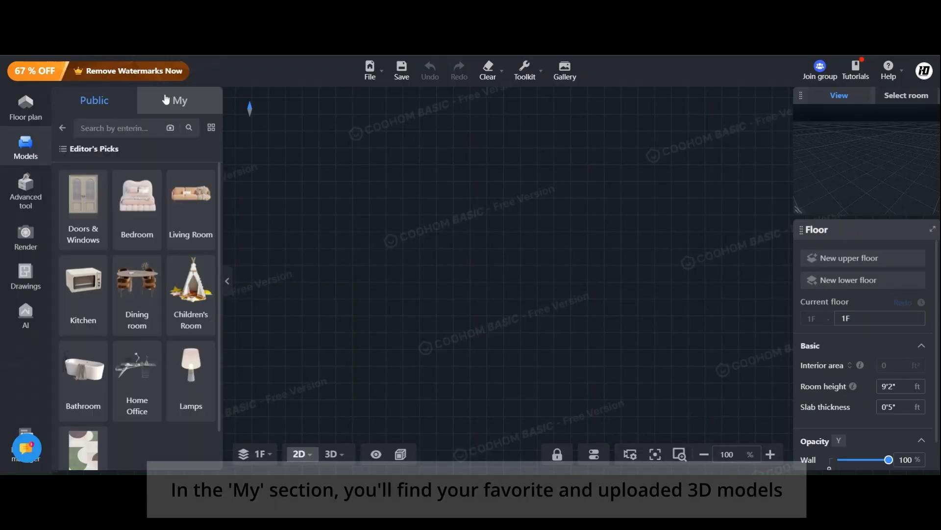
click(166, 100)
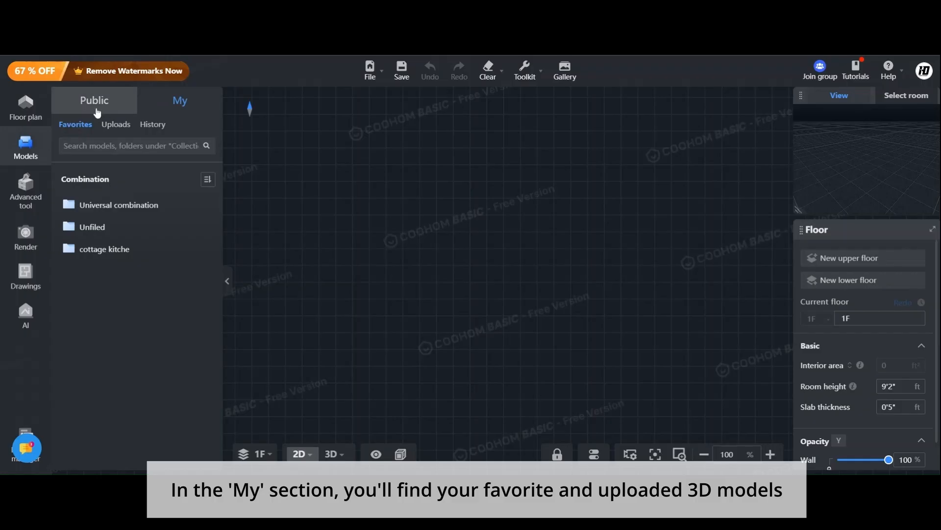
click(116, 126)
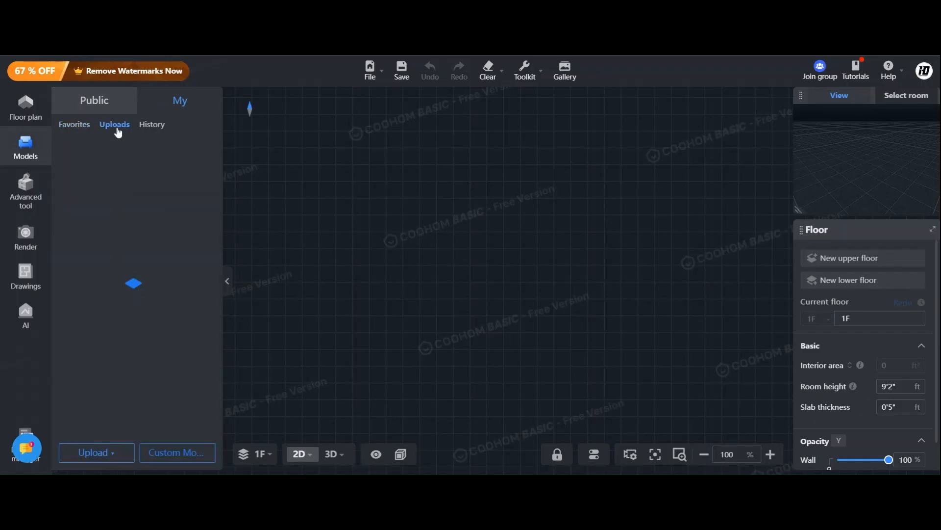
click(152, 126)
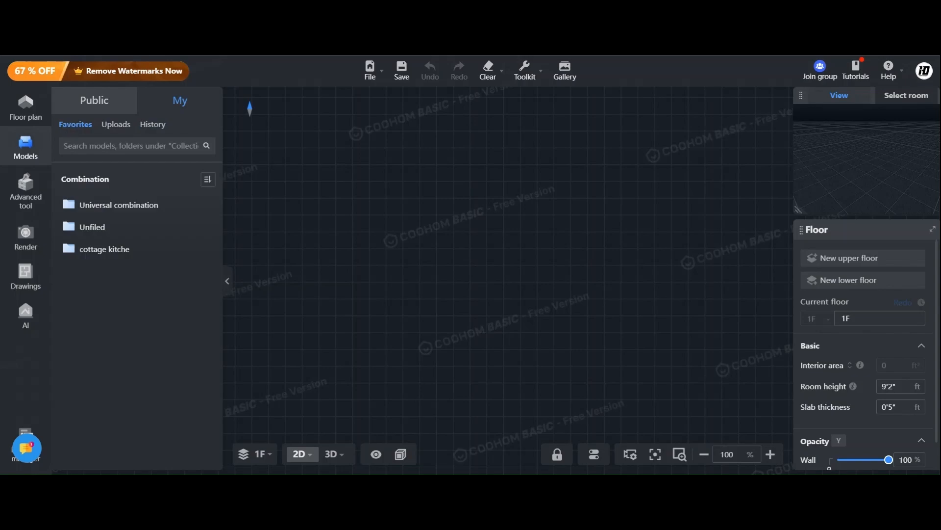
- Return to the public model library, open its latest models collection, and go back to all categories
click(82, 105)
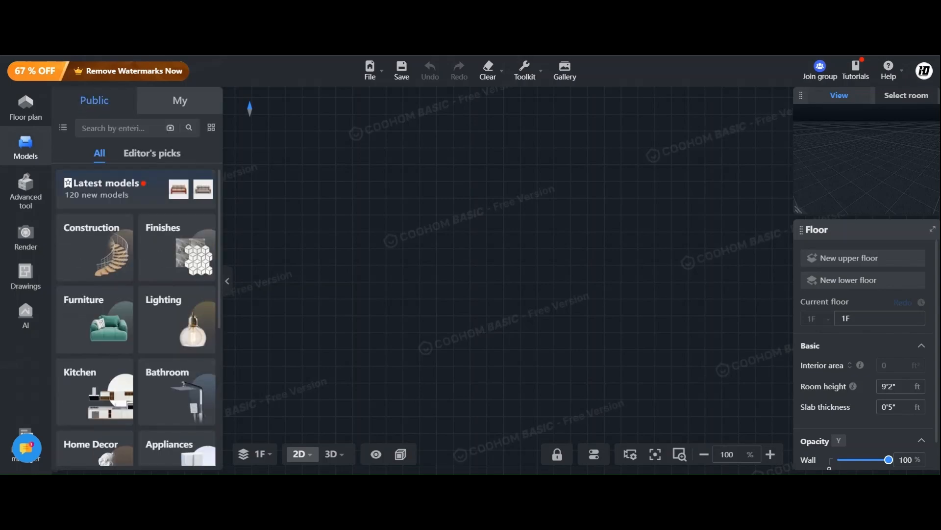
click(126, 194)
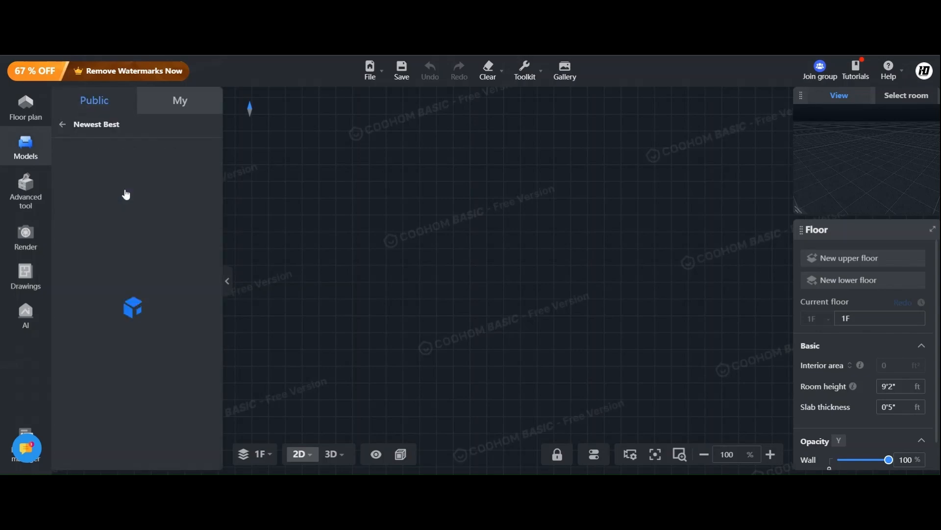
click(62, 127)
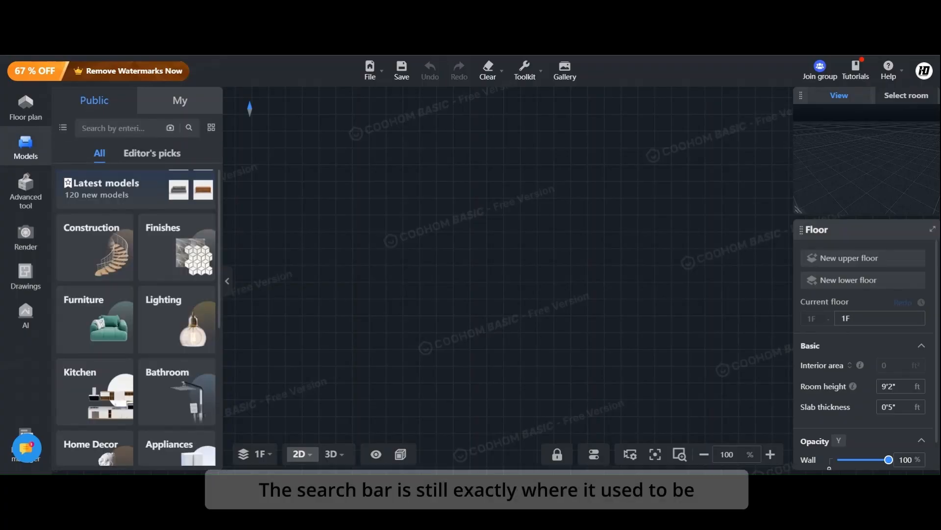
- Check the public library's keyword and image search options, and switch the category layout to the sidebar list and back
click(83, 131)
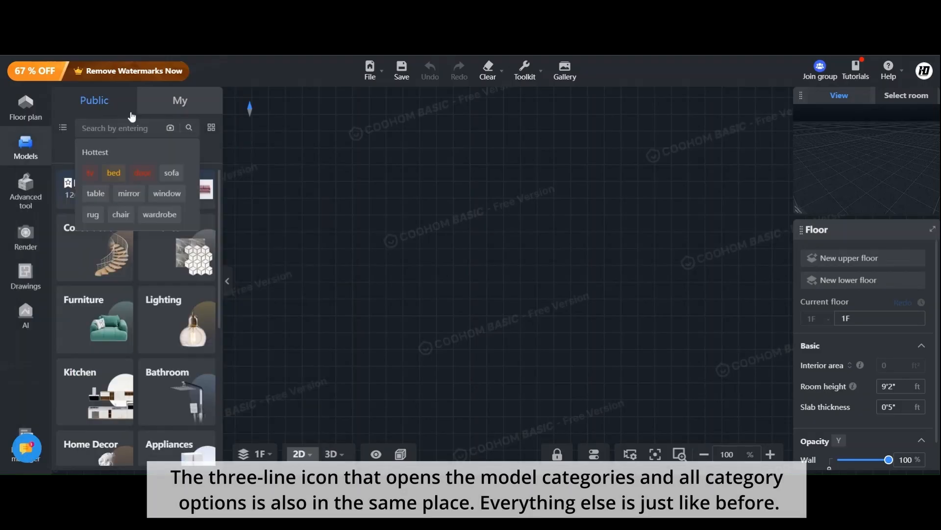
click(172, 129)
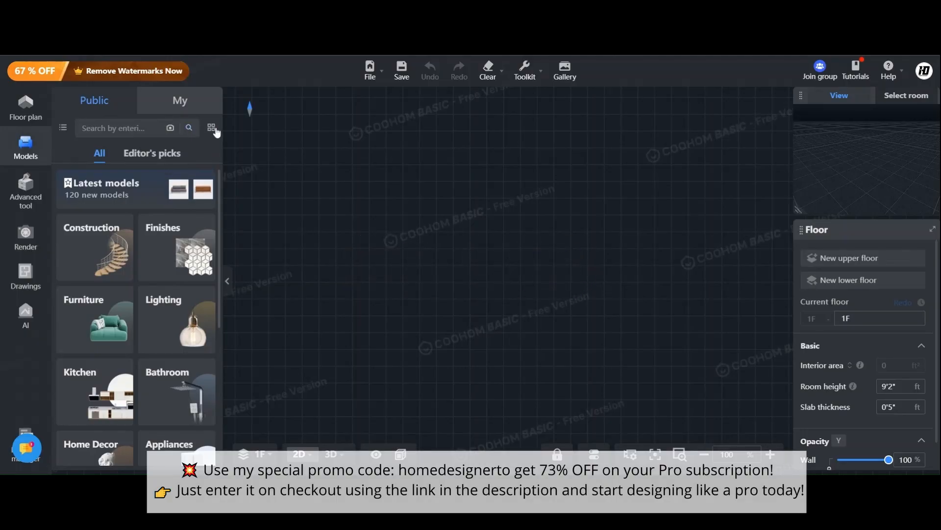
click(212, 128)
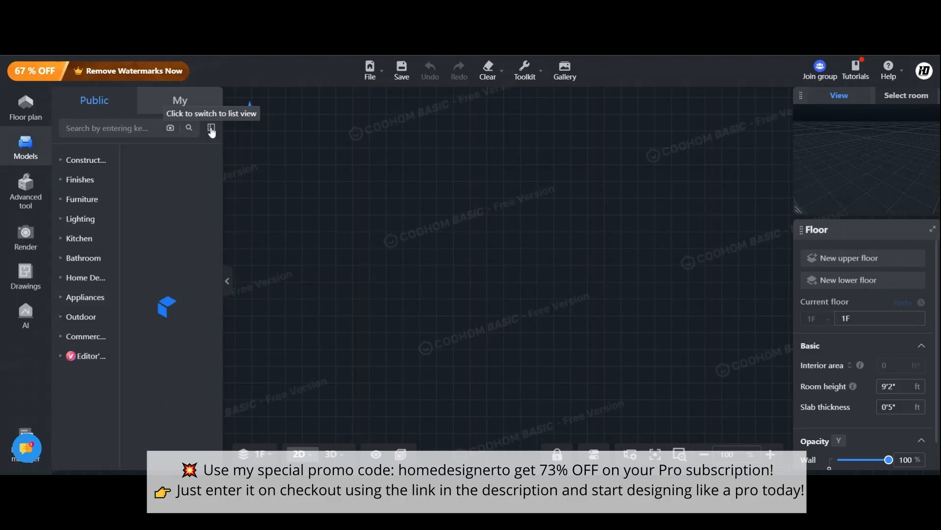
click(212, 128)
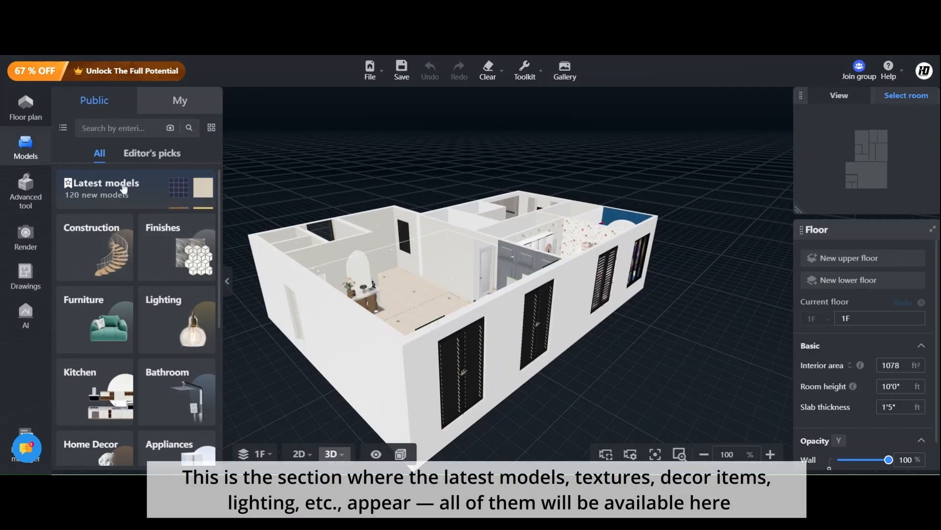
- Browse the latest models into page 2 and return to the public library's category overview
click(124, 188)
scroll(127, 305, down, 2)
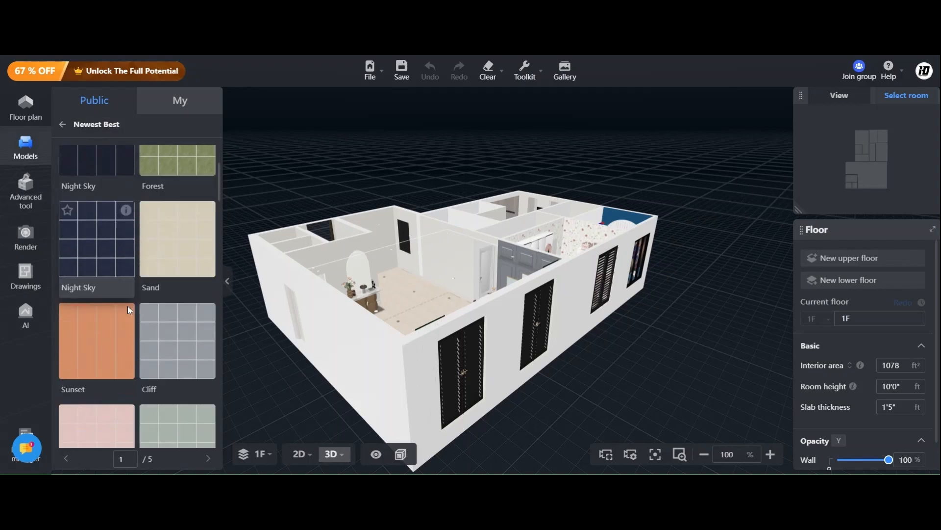
scroll(128, 305, down, 10)
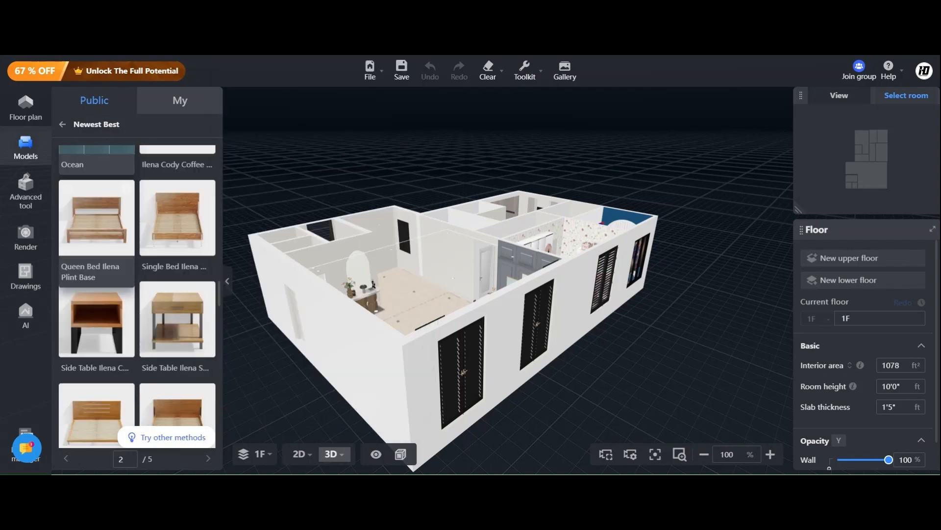
scroll(96, 231, down, 3)
click(64, 125)
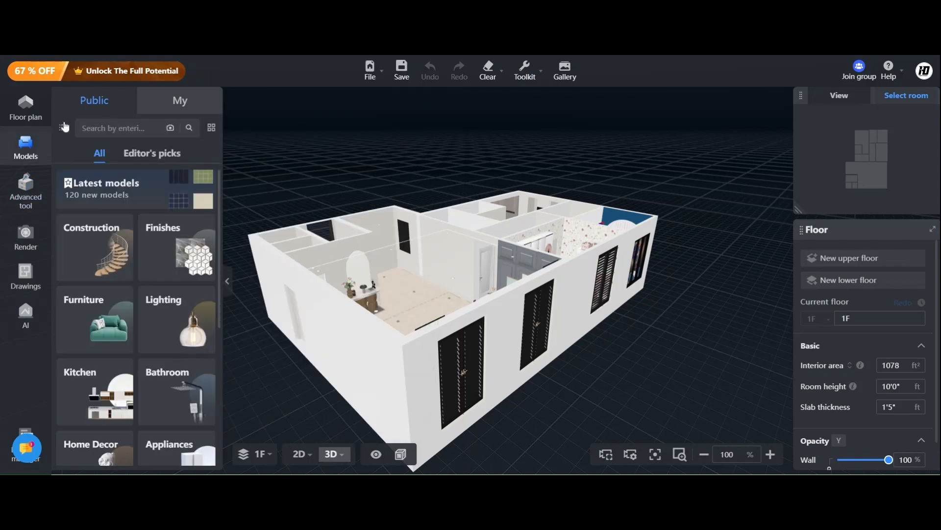
scroll(99, 321, down, 1)
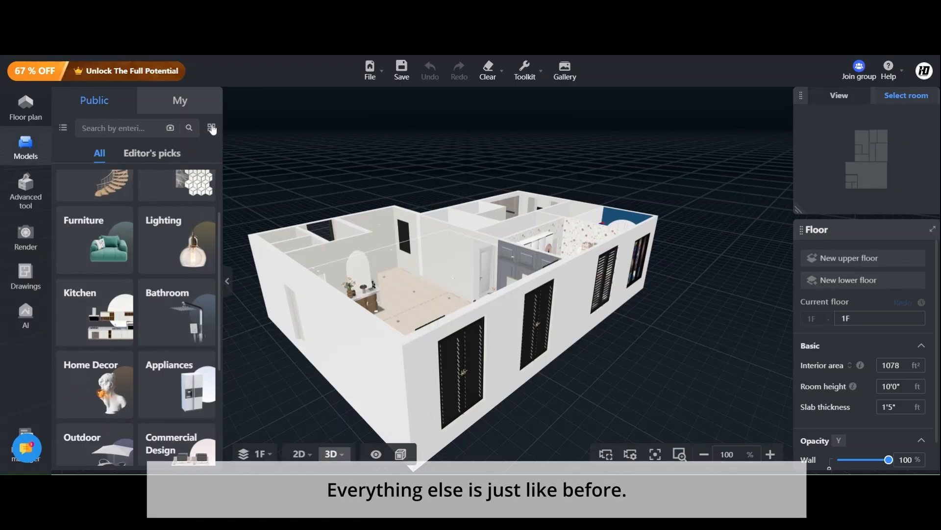
- Open the public library's Brands section and look through the brands grouped by category
click(212, 128)
click(212, 128)
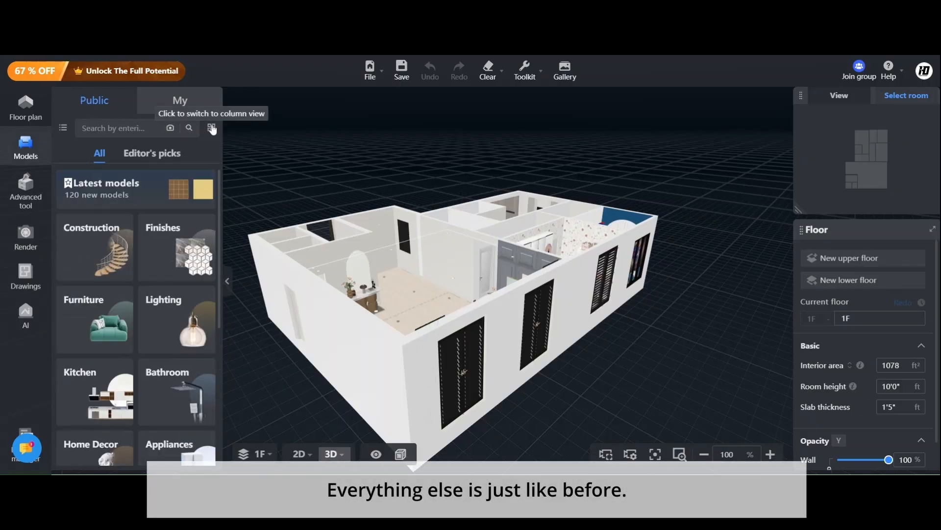
scroll(137, 320, down, 4)
scroll(136, 320, down, 2)
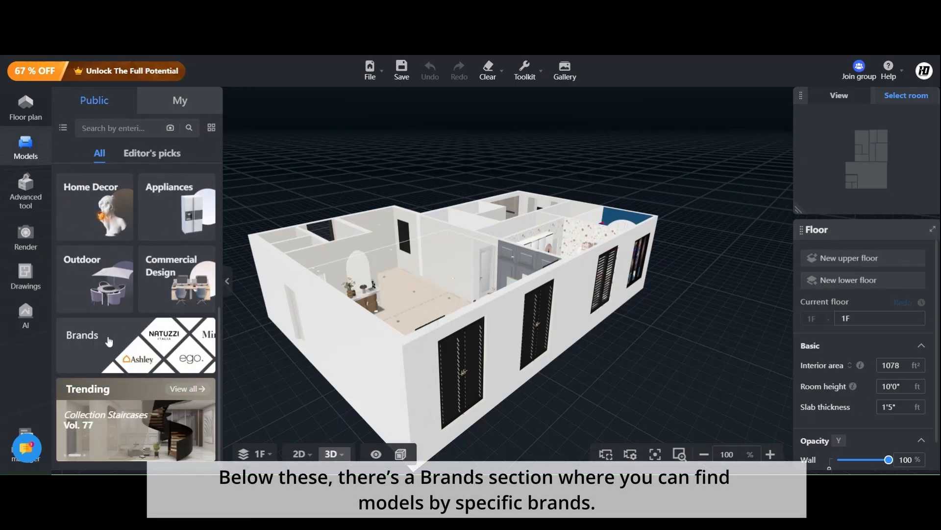
click(110, 339)
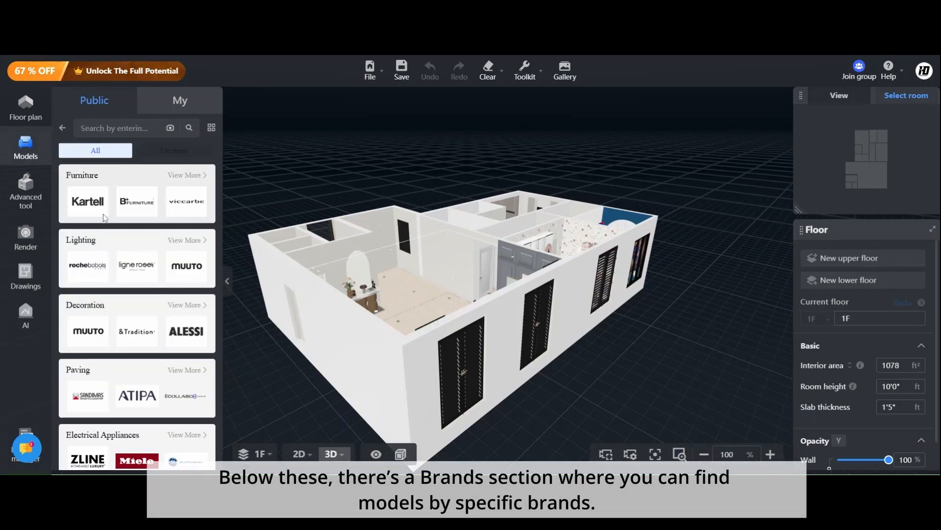
click(163, 154)
click(104, 150)
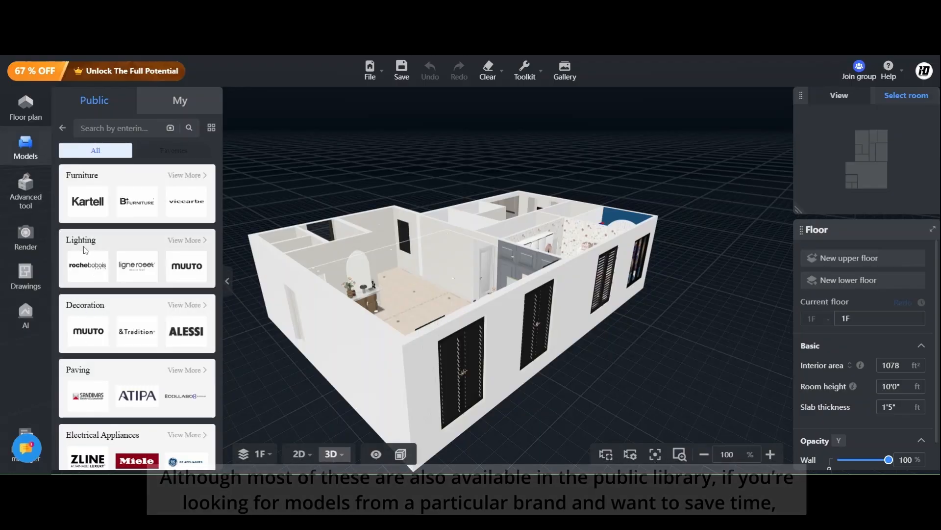
scroll(138, 304, down, 3)
scroll(137, 304, up, 3)
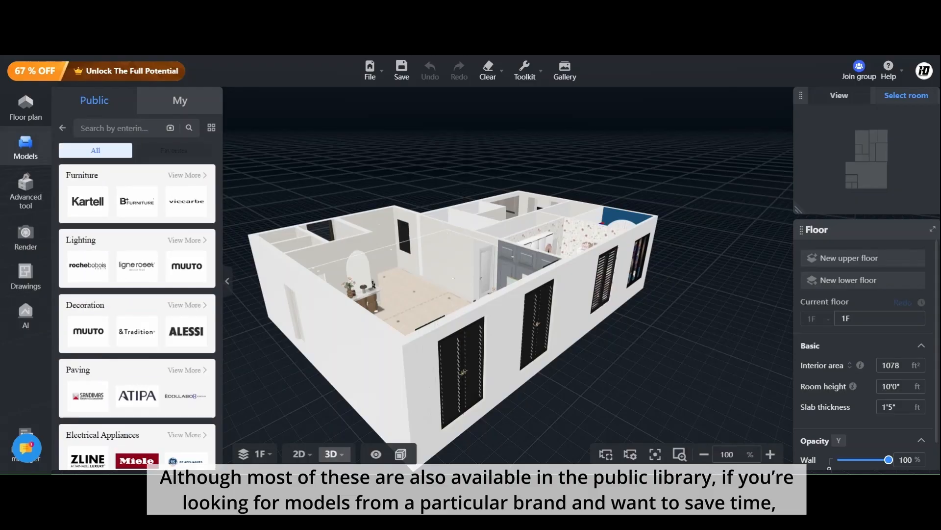
- Browse the Kartell furniture models into page 2, filter them by light grey, and return to the brand list
click(92, 203)
scroll(84, 315, down, 5)
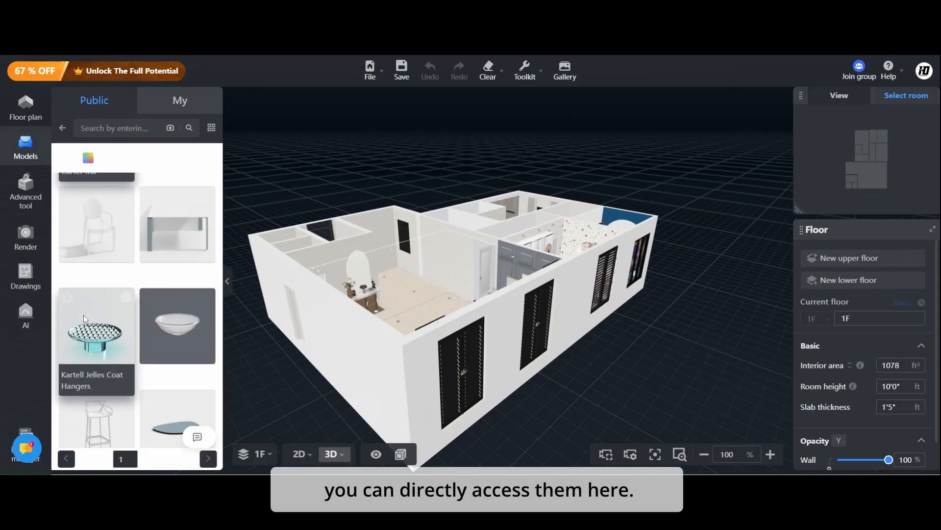
scroll(83, 314, down, 5)
click(89, 157)
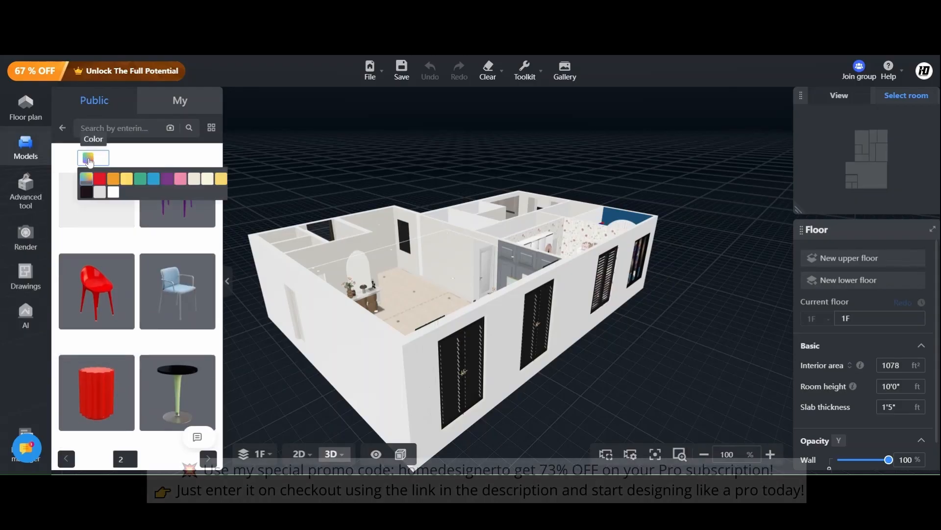
click(100, 192)
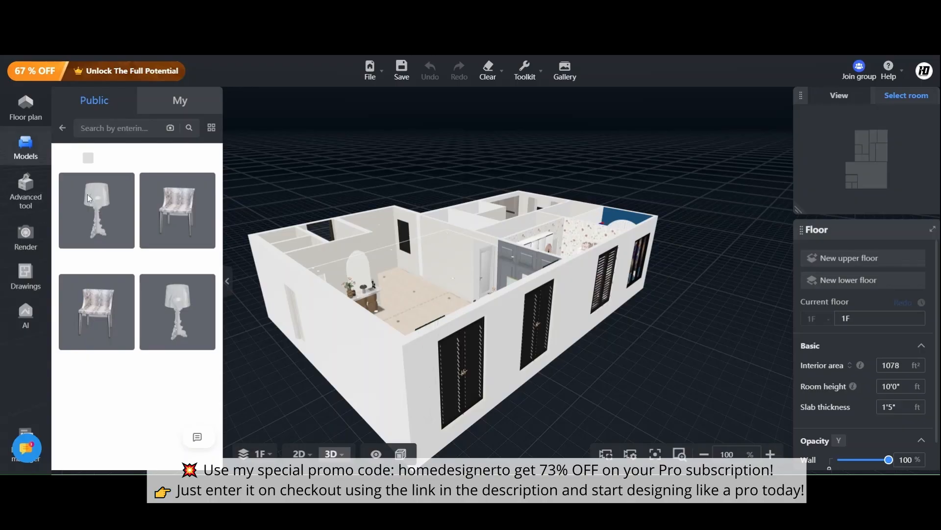
click(63, 127)
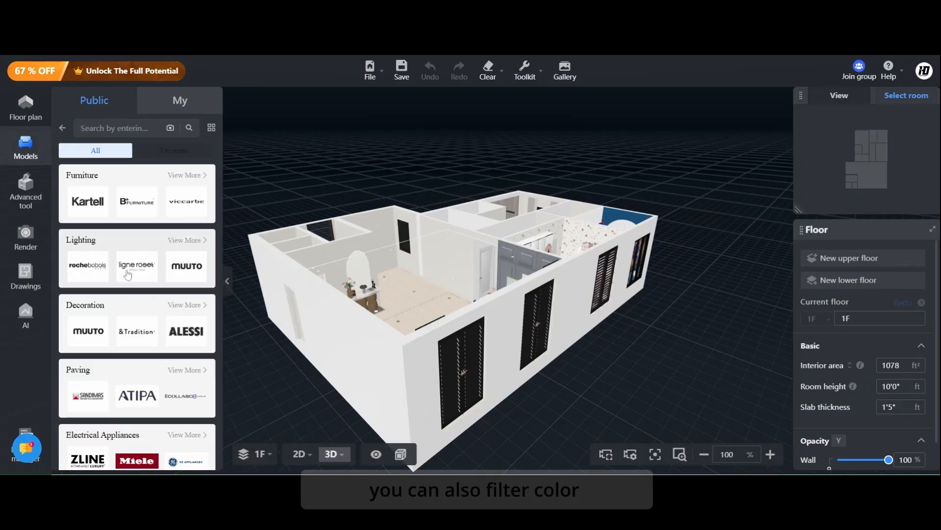
- View the Ligne Roset lighting models and another brand's models from further down the list, returning from each
click(128, 274)
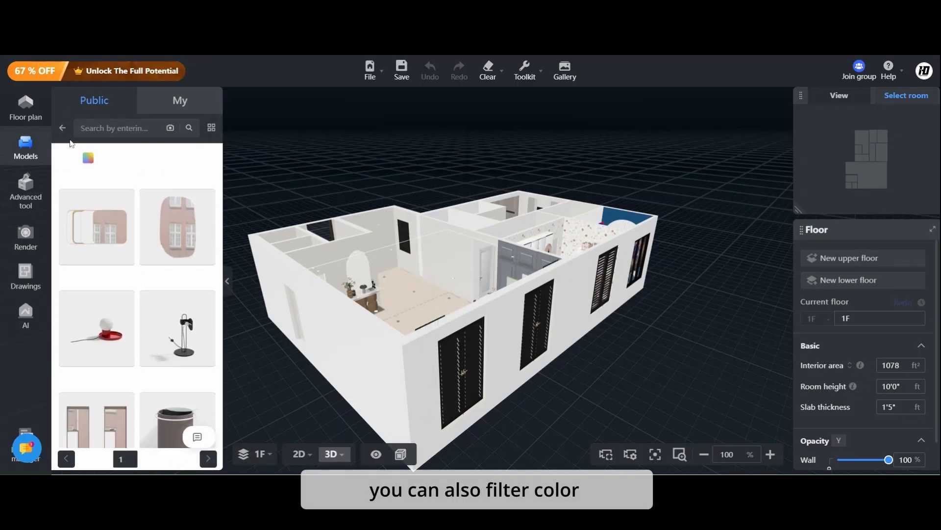
click(62, 128)
scroll(106, 295, down, 4)
click(106, 329)
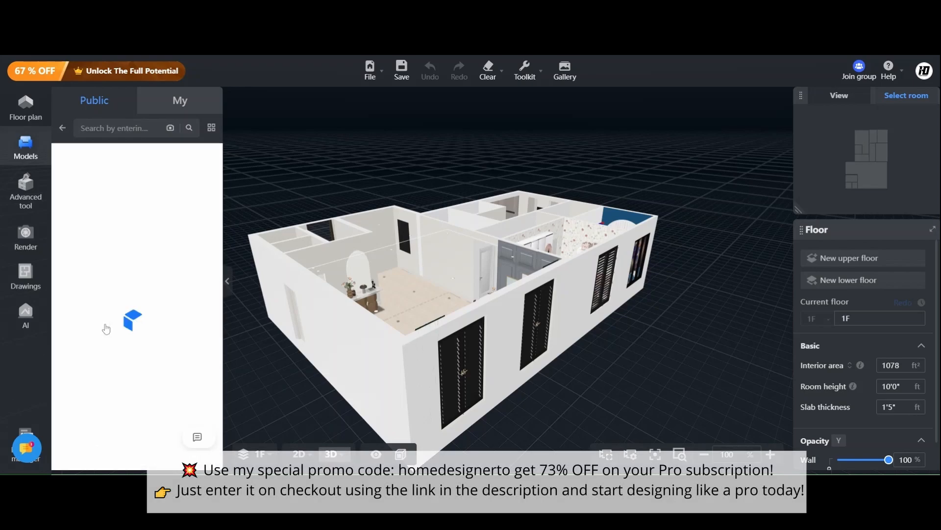
scroll(106, 304, down, 4)
click(62, 128)
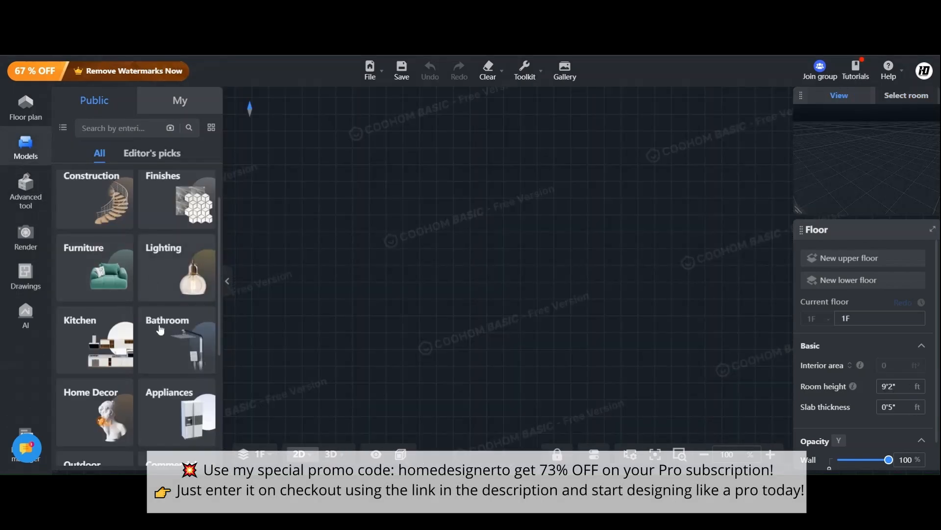
- Show all Trending idea collections and check the available Style and Type filter options
scroll(160, 330, down, 5)
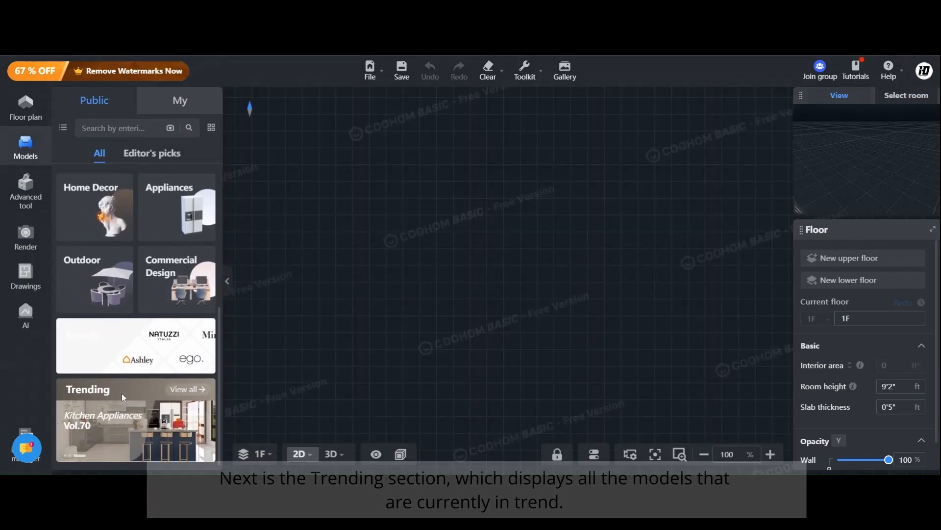
click(186, 389)
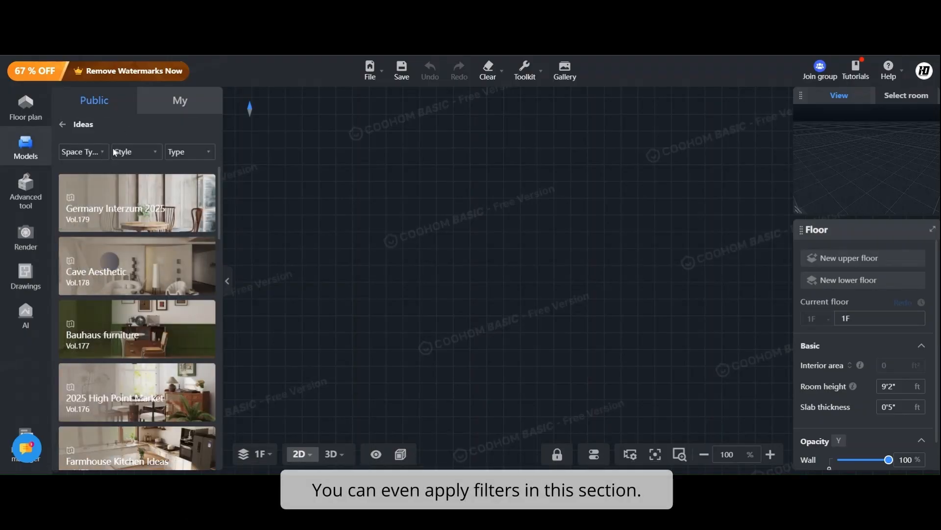
click(125, 153)
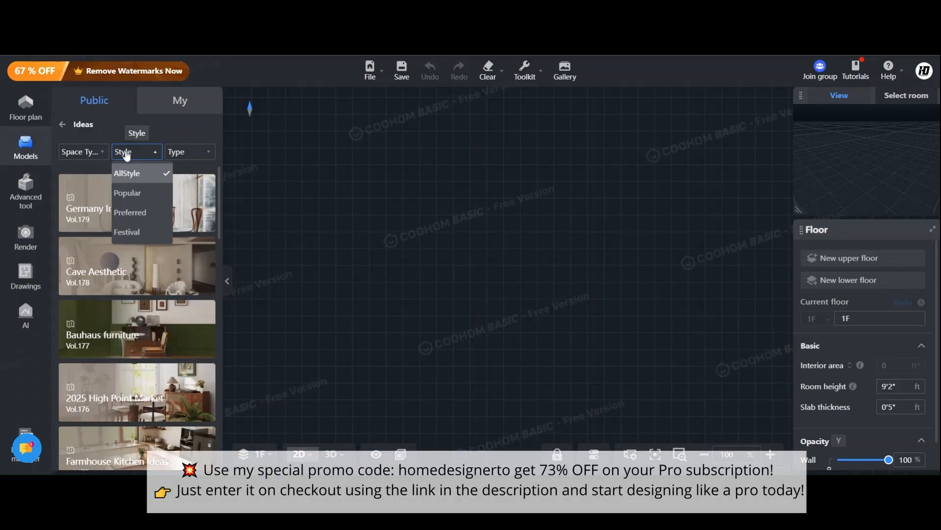
click(182, 154)
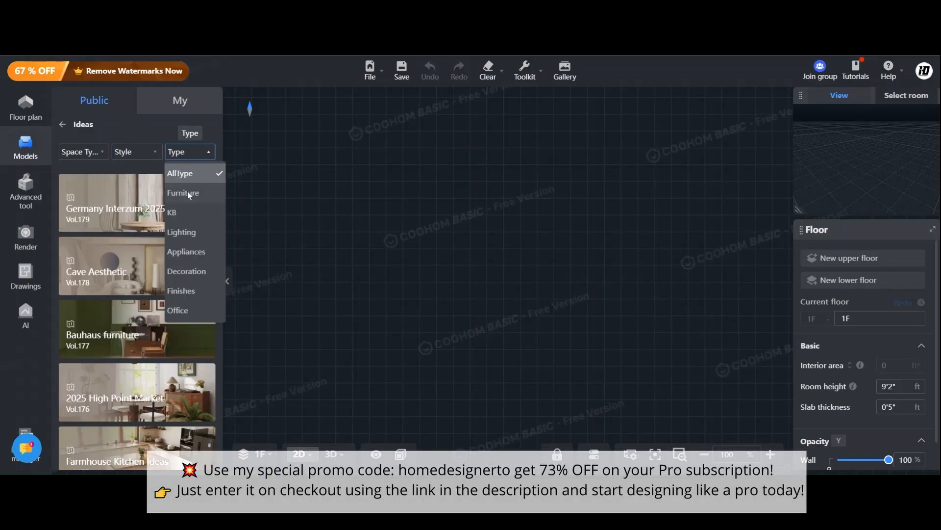
- Open the Advanced tool section to view its design tools
click(22, 191)
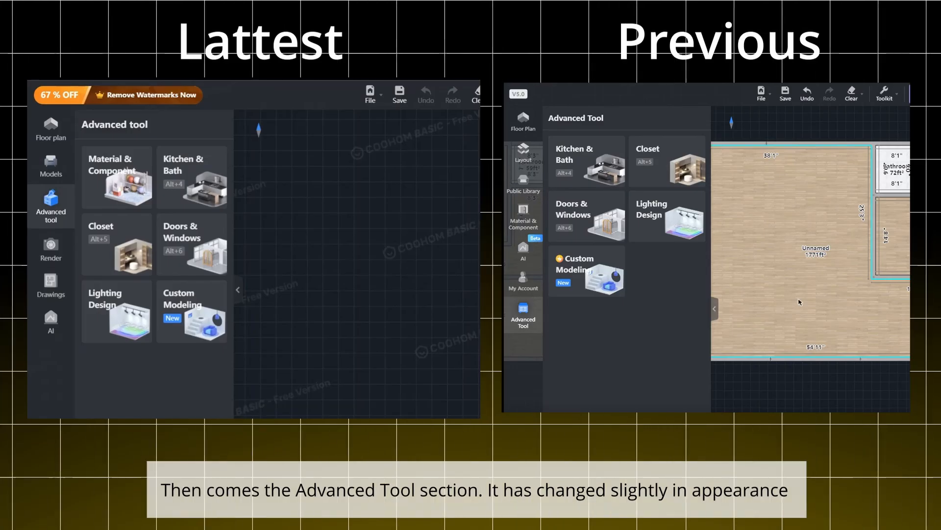
click(337, 414)
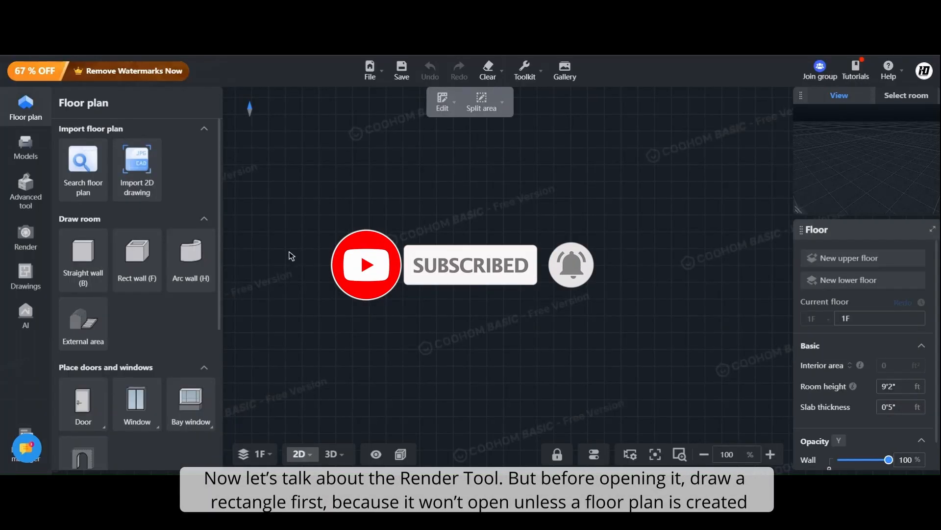
- Draw a rectangular room about 13'2" by 9'4" on the empty floor plan with the Rect wall tool
key(b)
key(f)
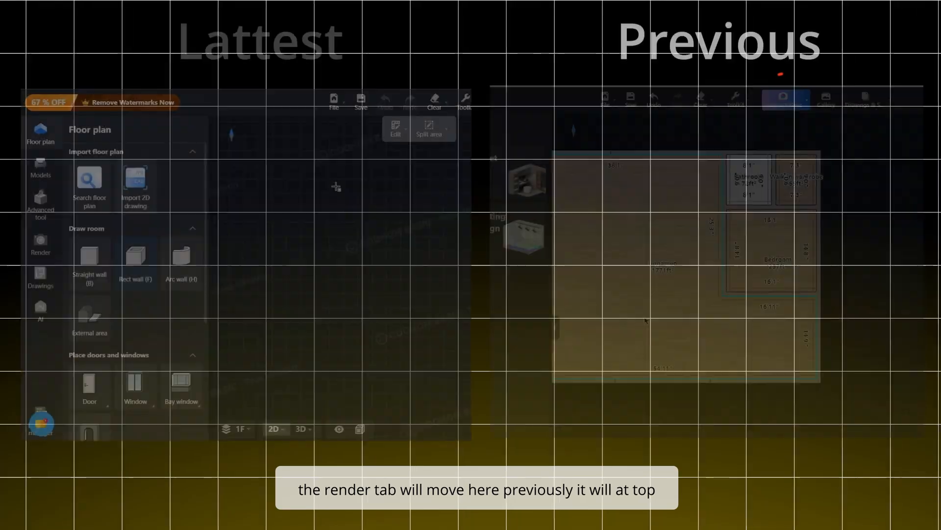
click(335, 186)
click(456, 274)
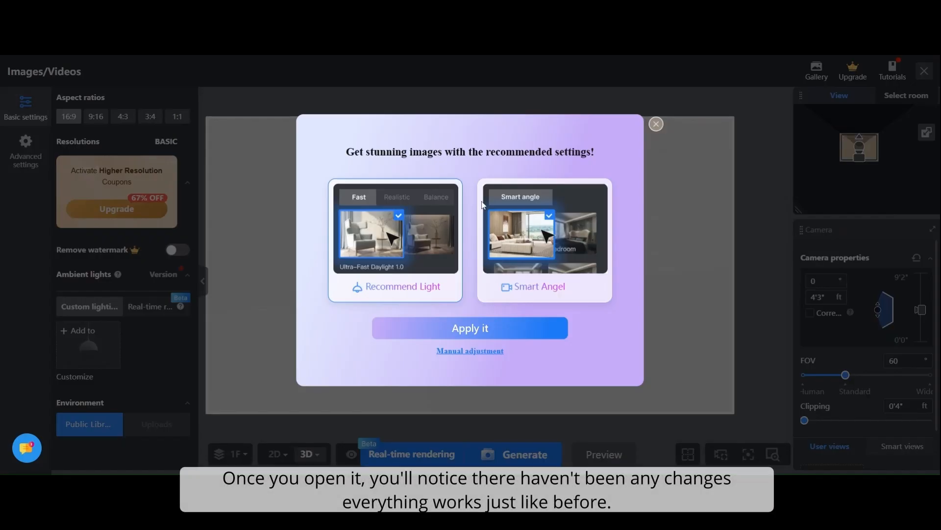
- Dismiss the recommended render settings, review the resolution, lighting and environment options, and return to the design
click(656, 124)
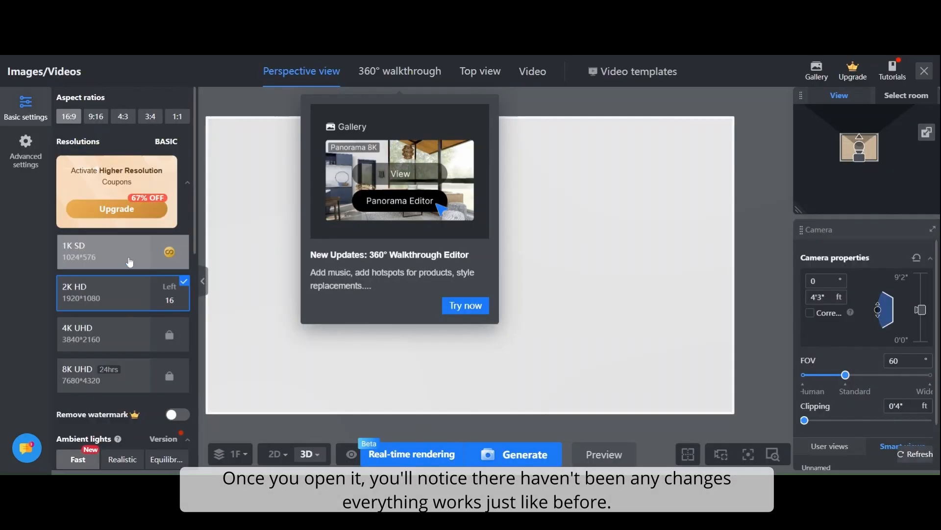
scroll(130, 262, down, 3)
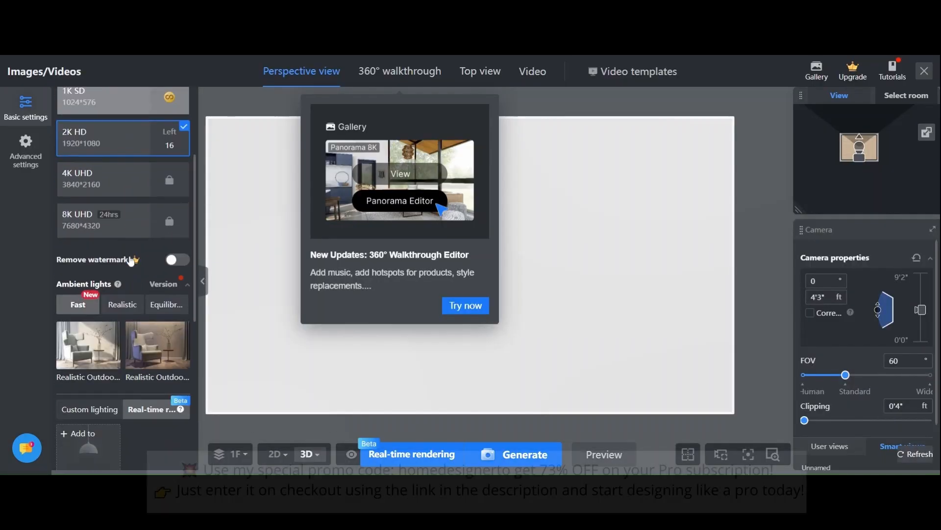
scroll(131, 262, down, 5)
scroll(131, 262, up, 3)
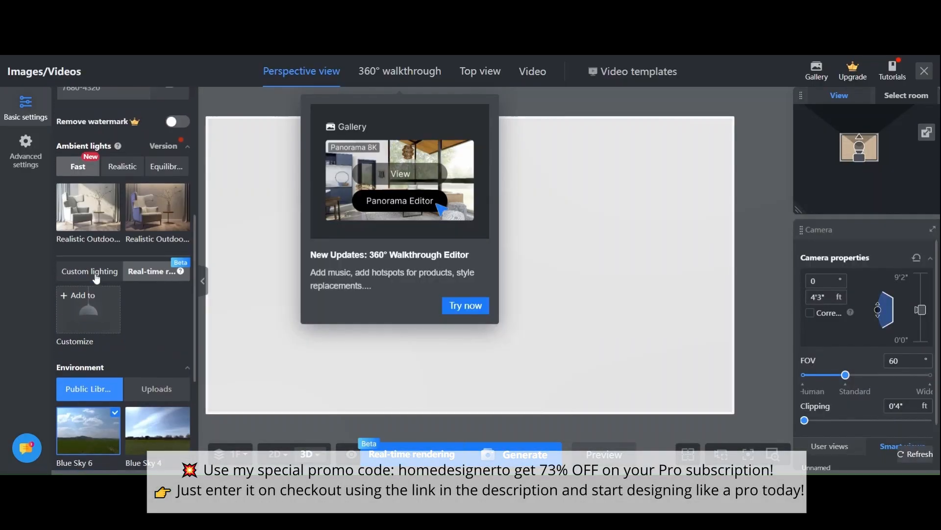
scroll(903, 269, down, 2)
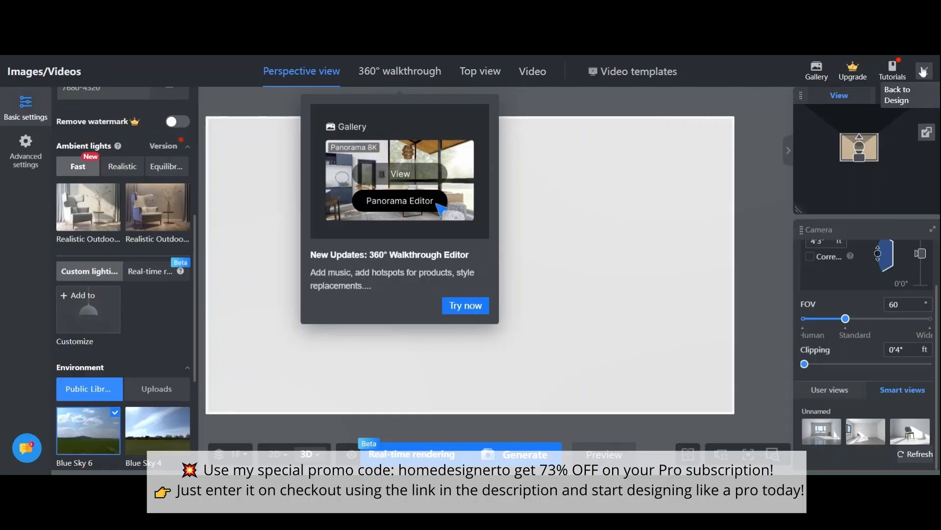
click(923, 73)
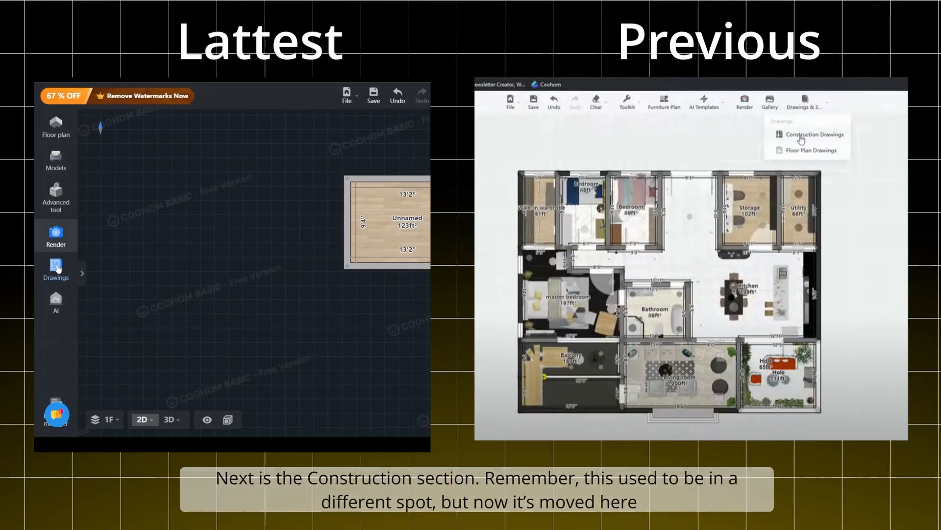
- Preview the floor plan drawings tool in the Drawings section, glance at AI Template-Style, and return to Drawings
click(57, 266)
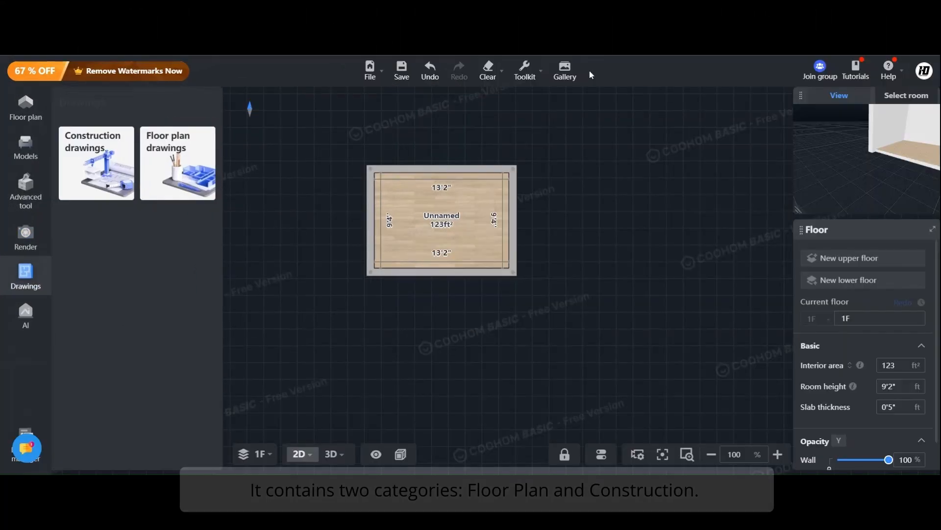
mouse_move(189, 193)
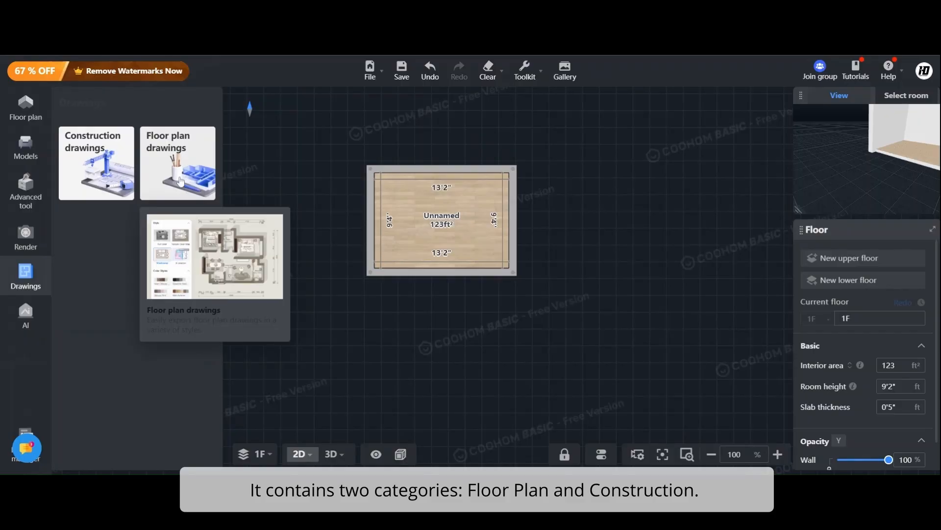
click(25, 313)
mouse_move(95, 171)
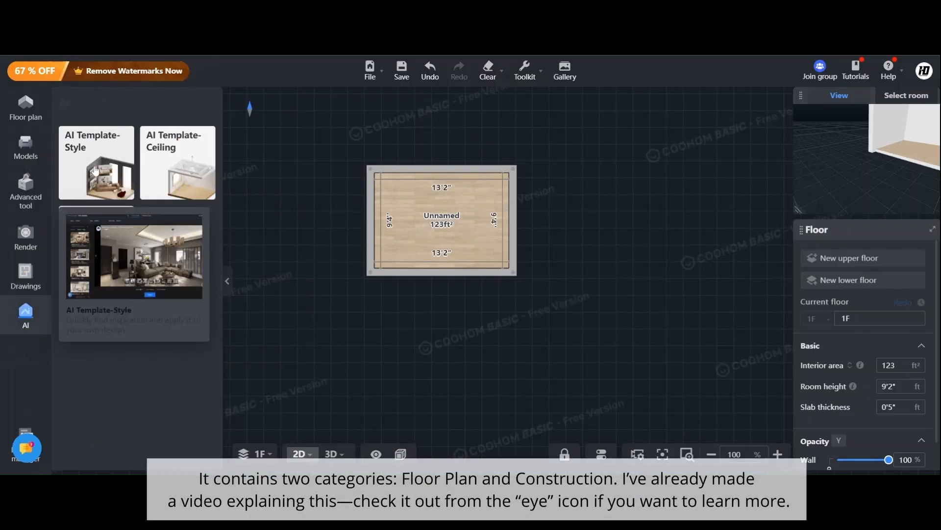
click(26, 275)
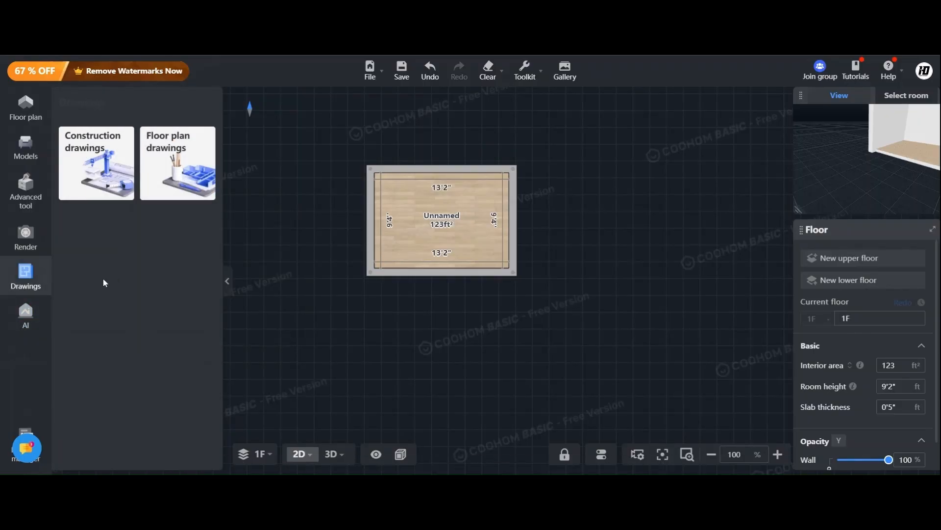
- Open the AI section and look at the AI Template-Style and AI Image Generator tools
click(26, 315)
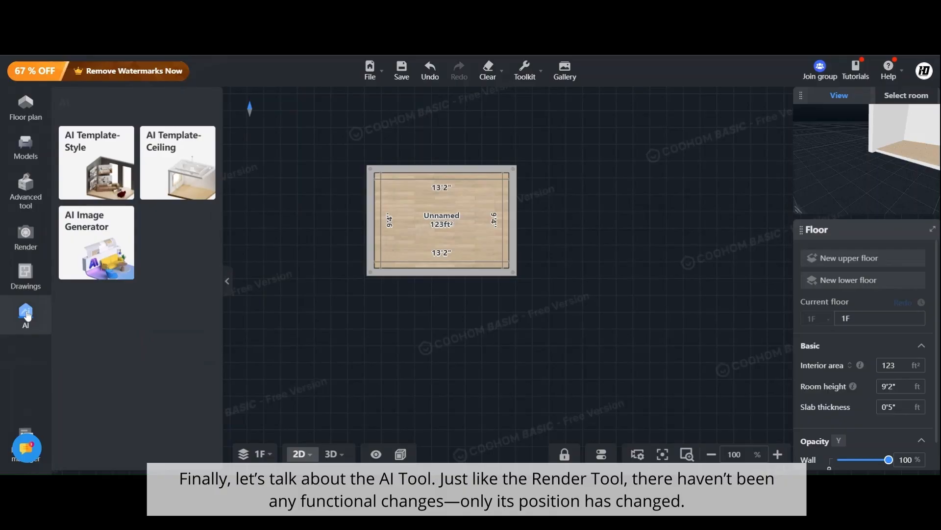
mouse_move(95, 170)
mouse_move(117, 238)
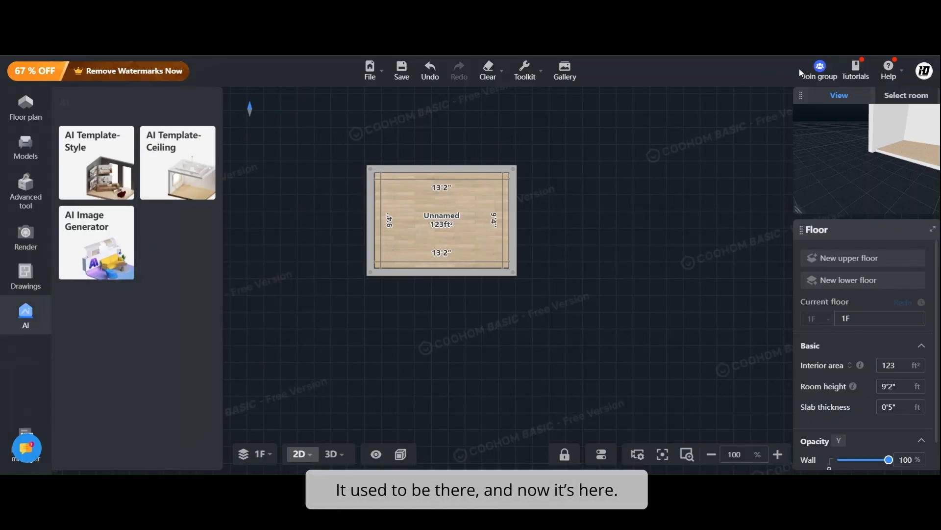
- Review the File and Toolkit commands available for the design
click(372, 81)
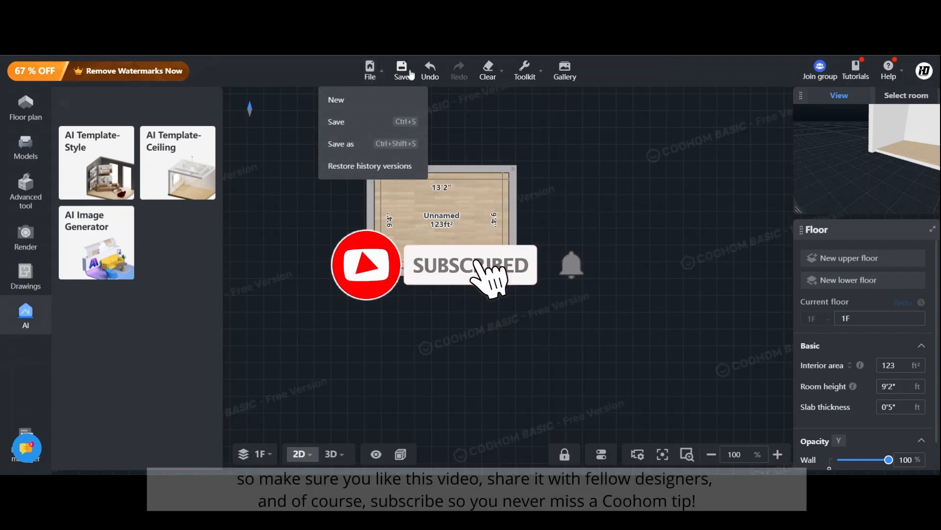
mouse_move(521, 74)
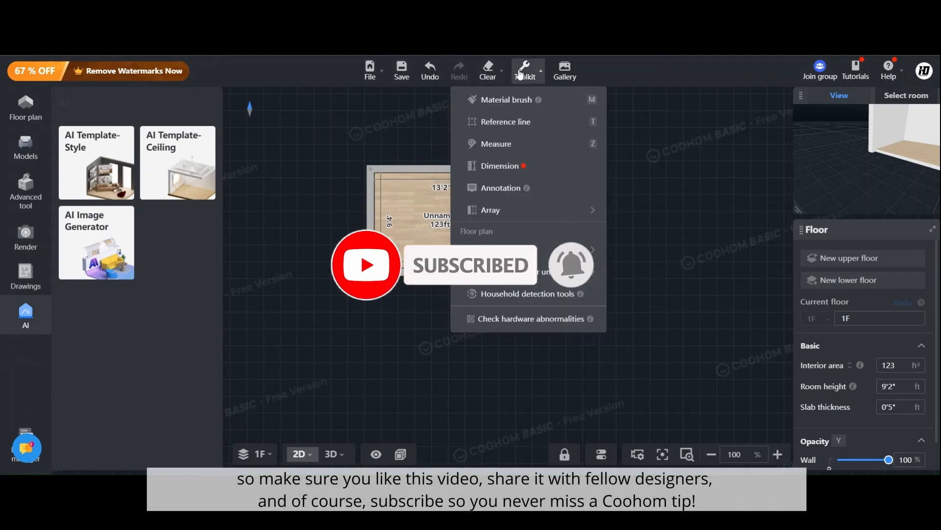
mouse_move(493, 253)
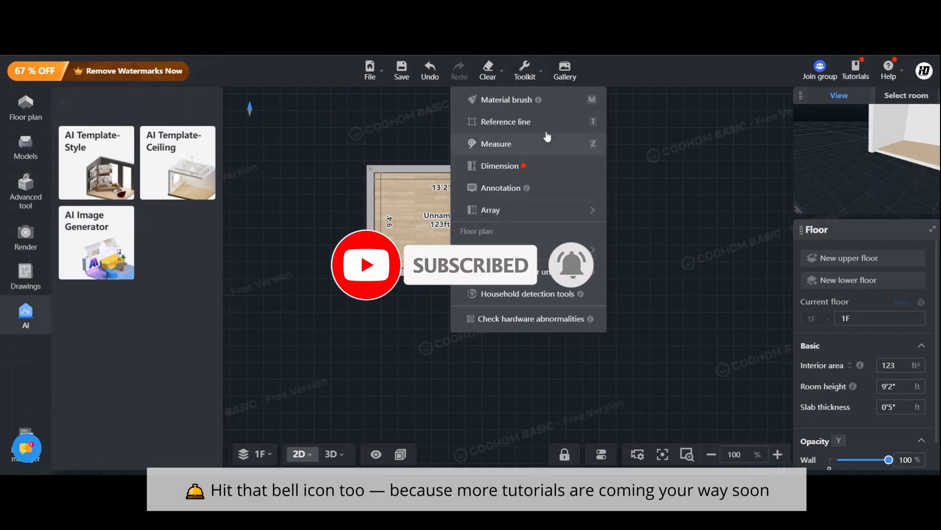
mouse_move(562, 72)
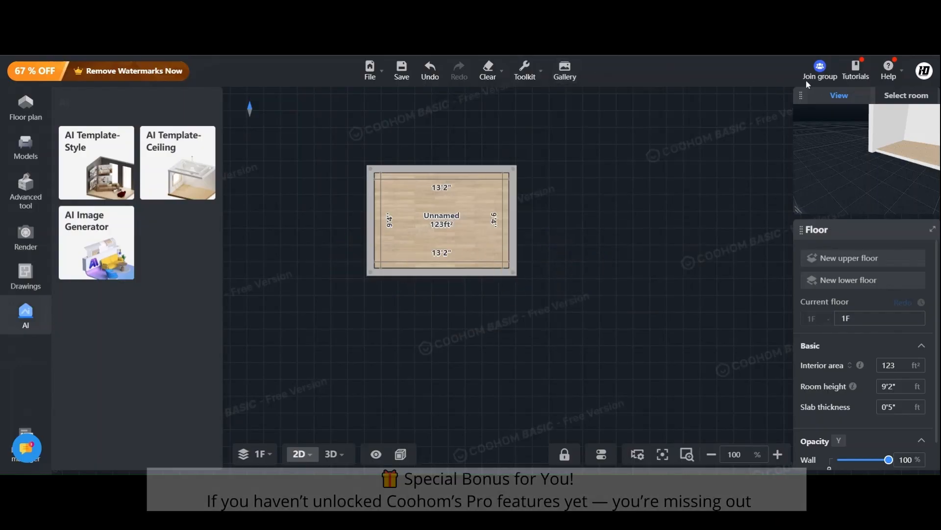